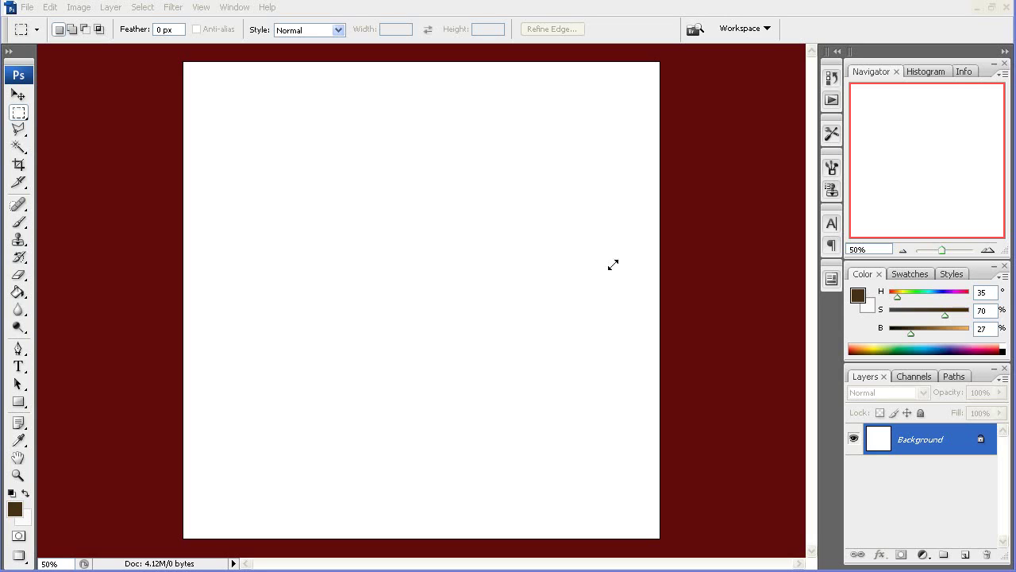
# Add Layer 1 and fill the Background with dark brown using the Paint Bucket
pyautogui.click(964, 554)
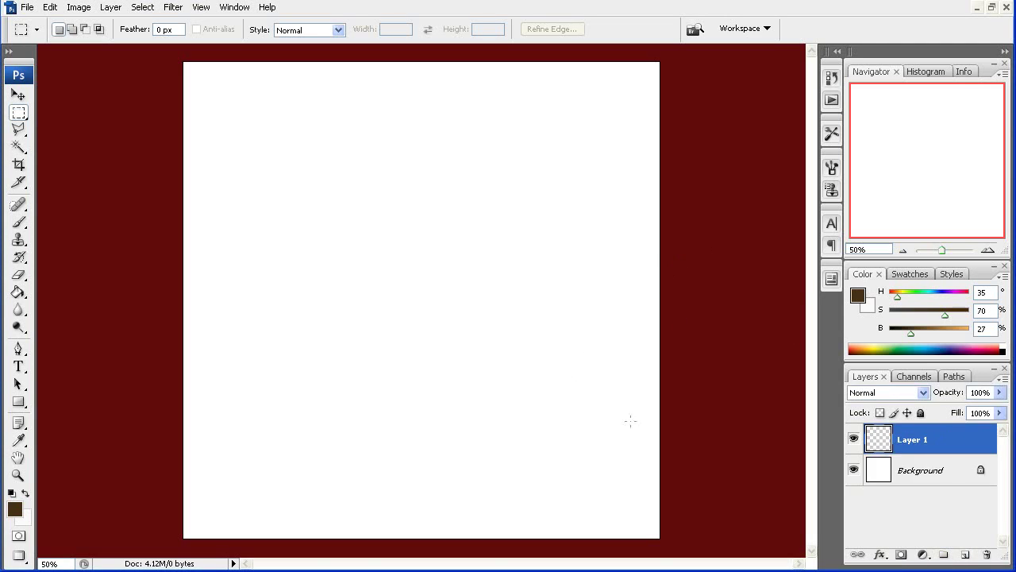
pyautogui.click(867, 478)
pyautogui.click(19, 292)
pyautogui.click(459, 358)
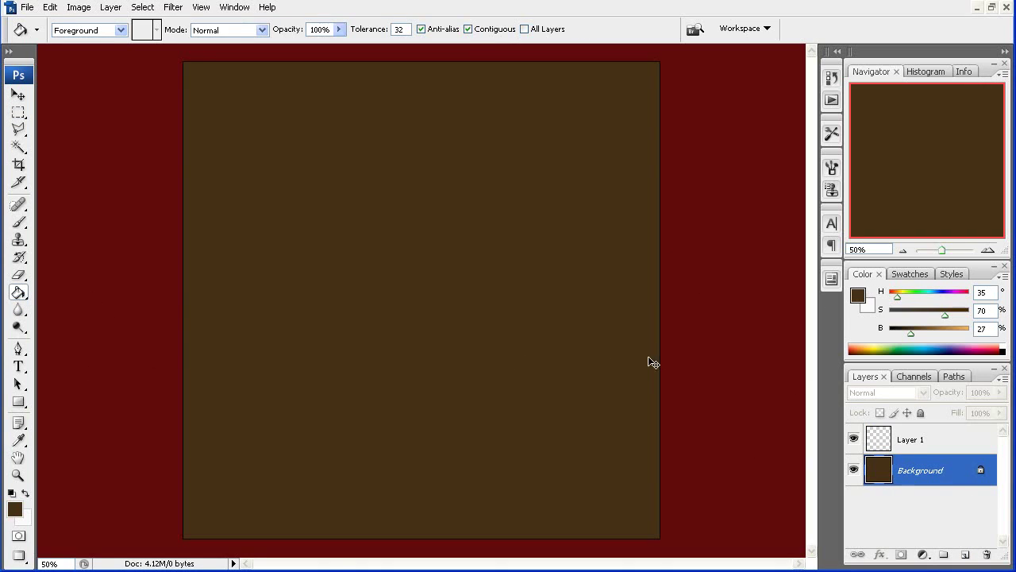
# Adjust the background's Hue/Saturation to Saturation -23 and Lightness -14
pyautogui.hotkey('ctrl', 'u')
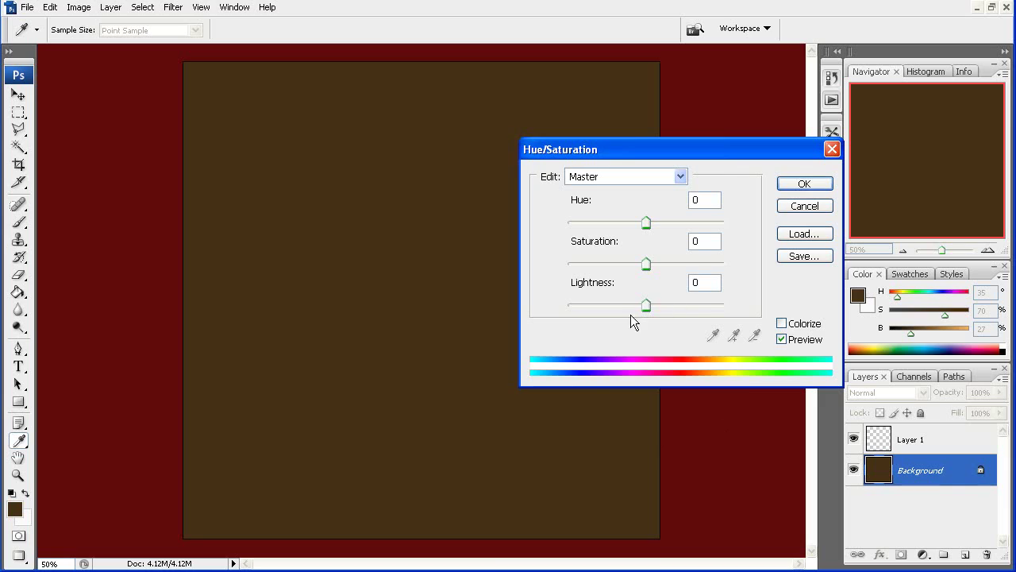
pyautogui.moveTo(645, 305); pyautogui.dragTo(635, 305)
pyautogui.click(646, 265)
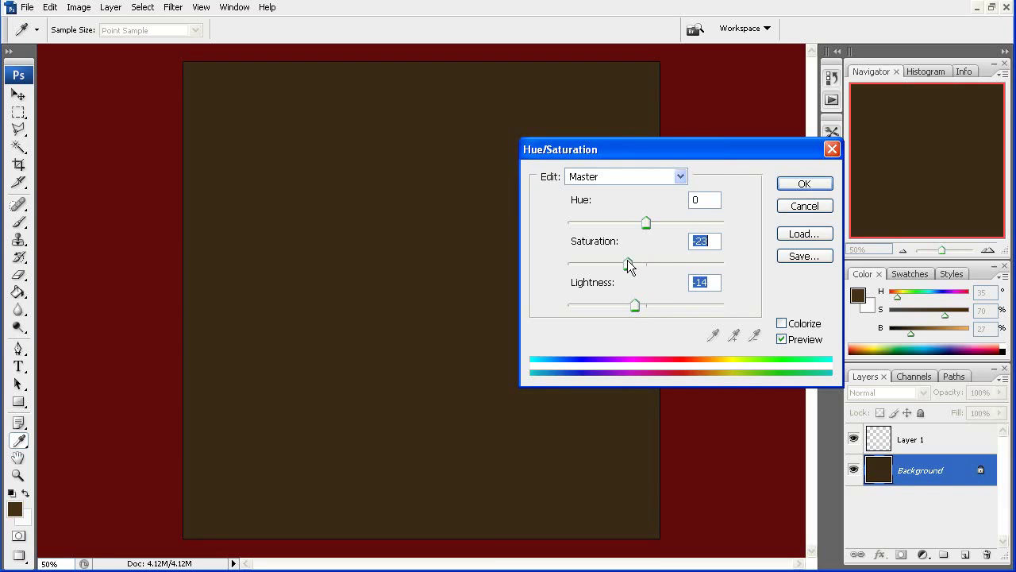
pyautogui.click(804, 183)
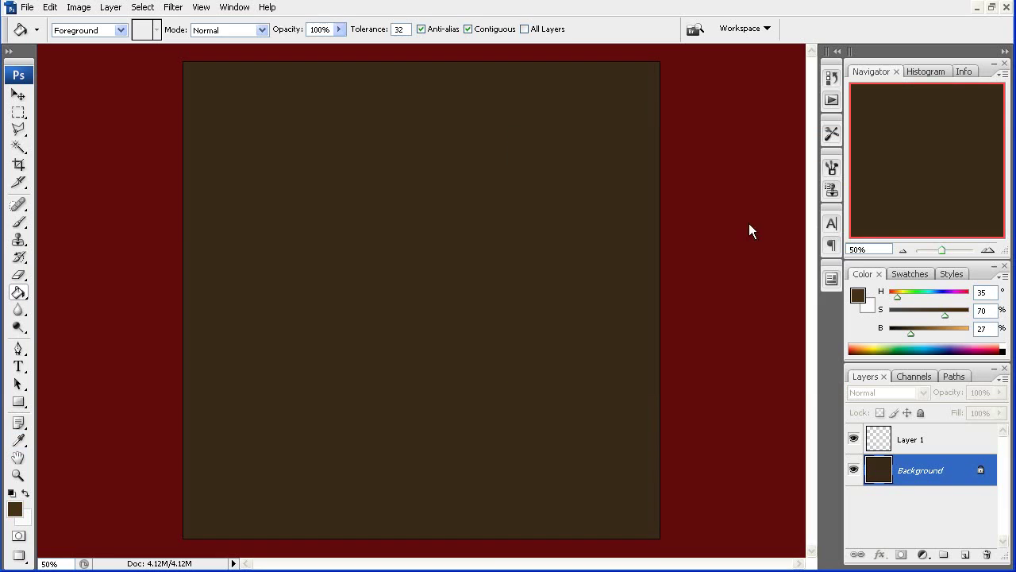
# Select Layer 1 as the painting layer and fine-tune the brown paint colour
pyautogui.click(905, 439)
pyautogui.moveTo(913, 332); pyautogui.dragTo(926, 332)
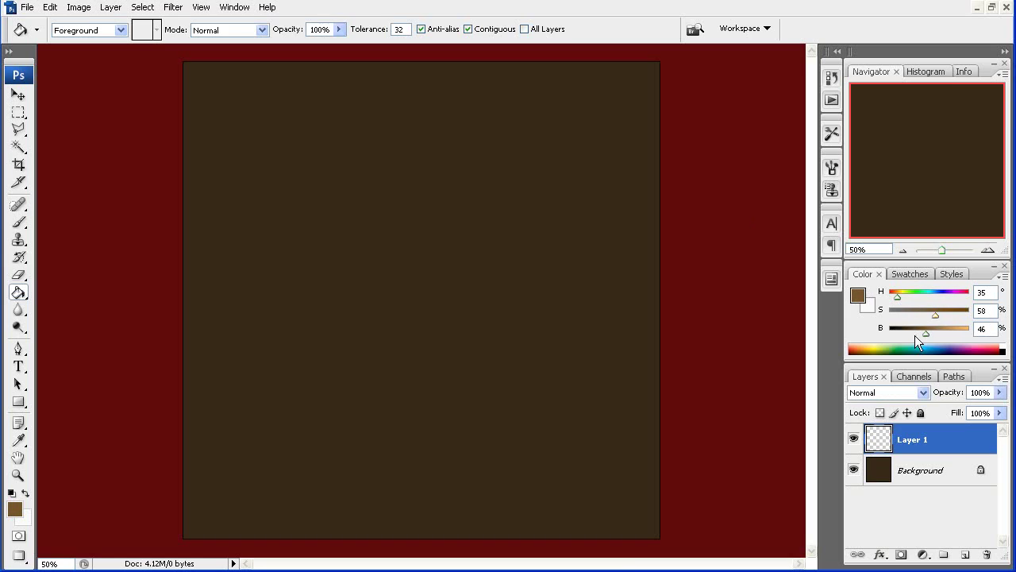
pyautogui.click(911, 333)
# With the Brush and a slightly lighter brown, block in the head as a soft oval
pyautogui.press('b')
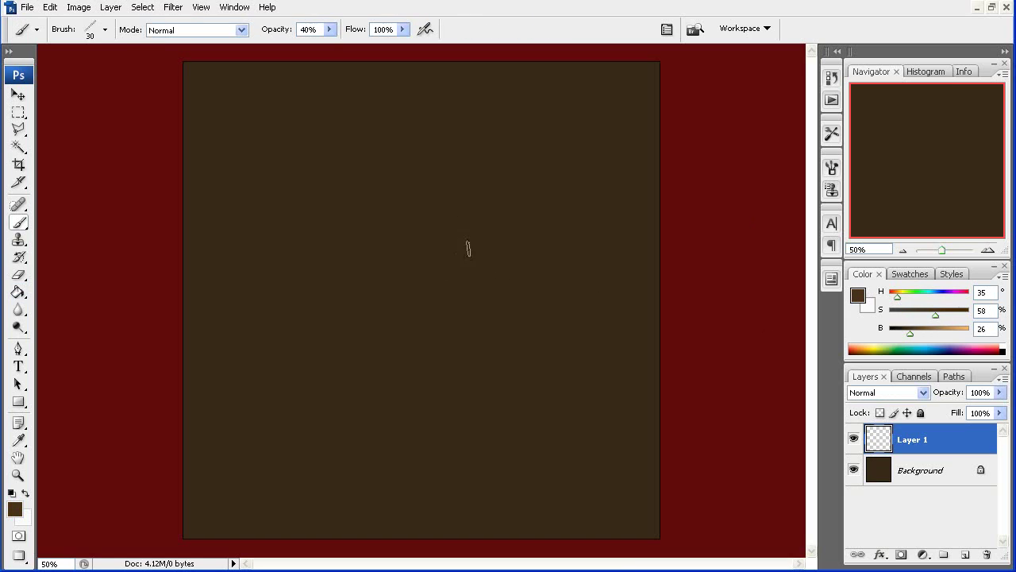
pyautogui.hotkey('ctrl', '+')
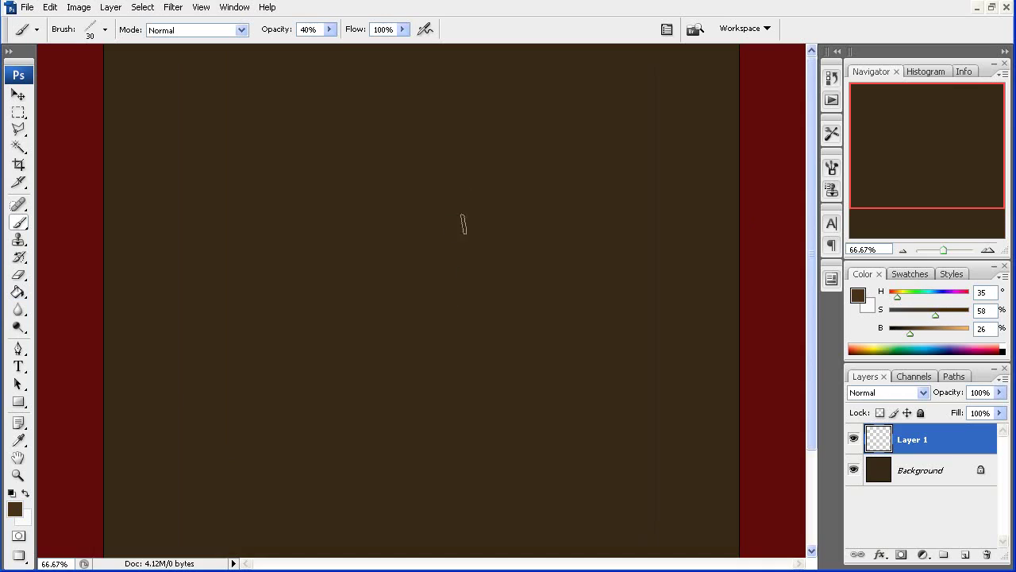
pyautogui.hotkey('ctrl', '-')
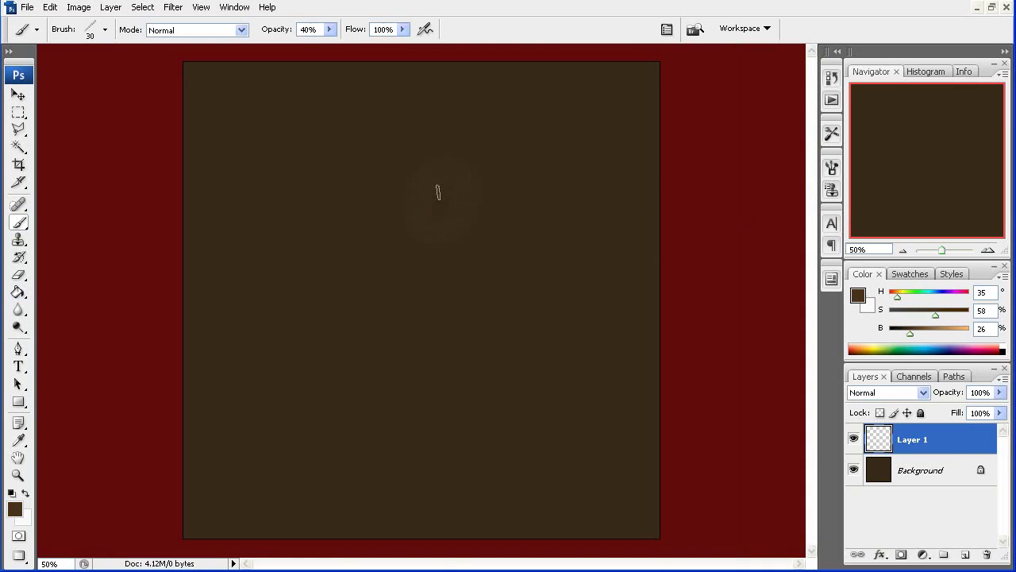
pyautogui.moveTo(913, 332); pyautogui.dragTo(918, 332)
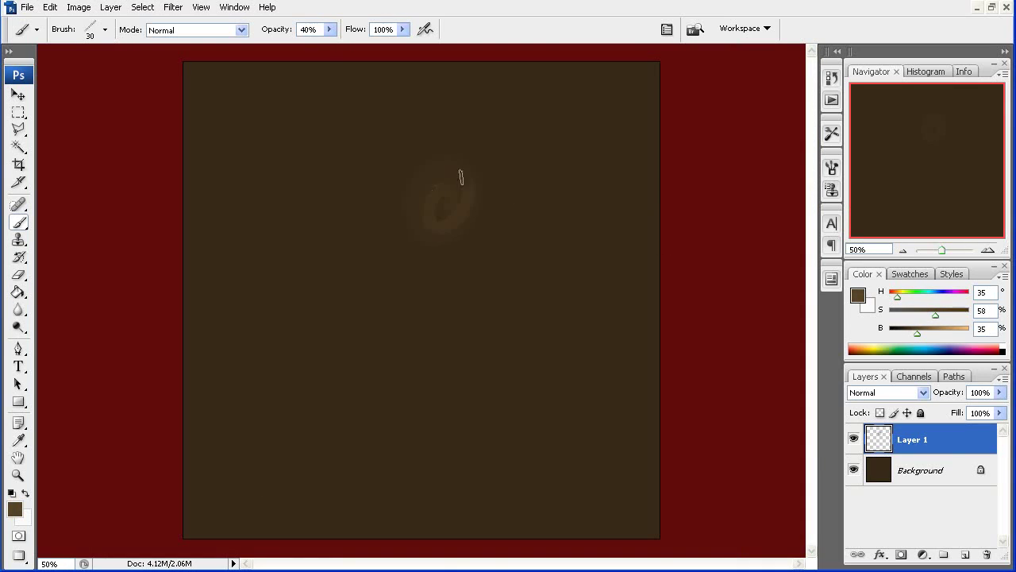
pyautogui.moveTo(461, 176)
pyautogui.mouseDown()
pyautogui.moveTo(427, 220)
pyautogui.moveTo(403, 150)
pyautogui.moveTo(478, 214)
pyautogui.moveTo(508, 259)
pyautogui.moveTo(469, 317)
pyautogui.moveTo(472, 333)
pyautogui.moveTo(468, 264)
pyautogui.mouseUp()
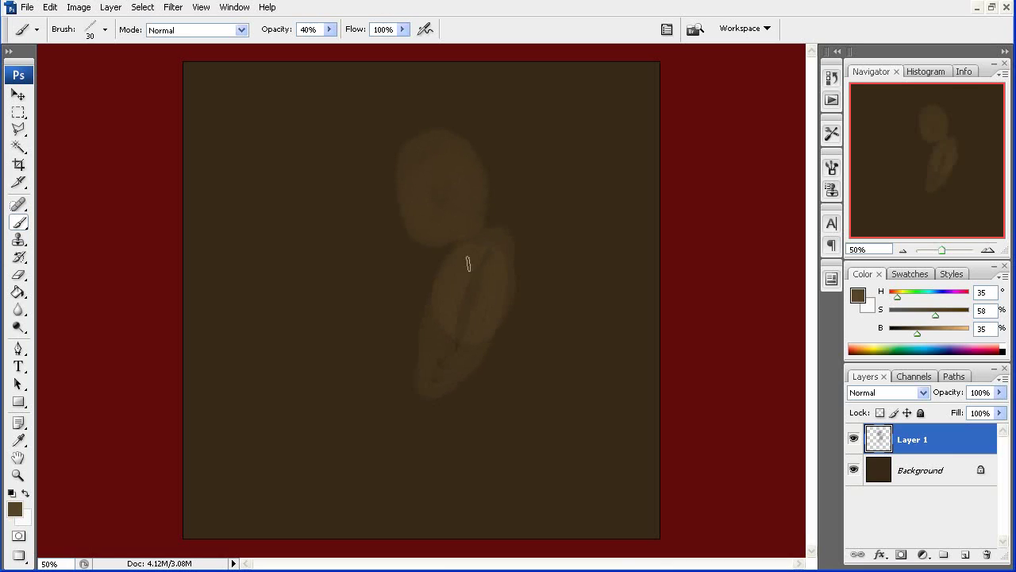
# Block in the body, outstretched arm with gun, legs and right shoulder with soft strokes
pyautogui.moveTo(393, 359)
pyautogui.mouseDown()
pyautogui.moveTo(355, 361)
pyautogui.moveTo(334, 317)
pyautogui.moveTo(427, 227)
pyautogui.moveTo(439, 285)
pyautogui.mouseUp()
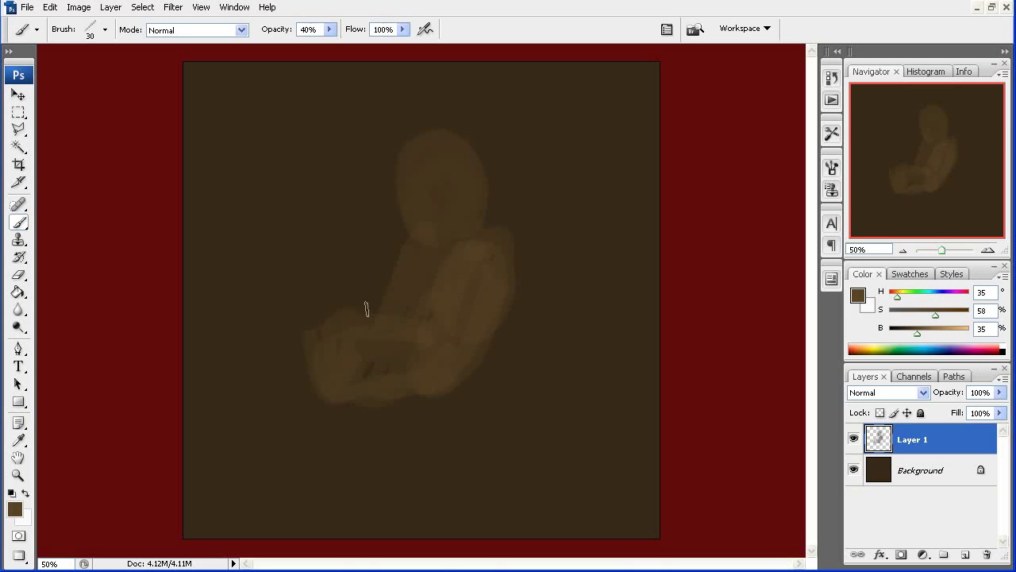
pyautogui.moveTo(238, 356); pyautogui.dragTo(389, 254)
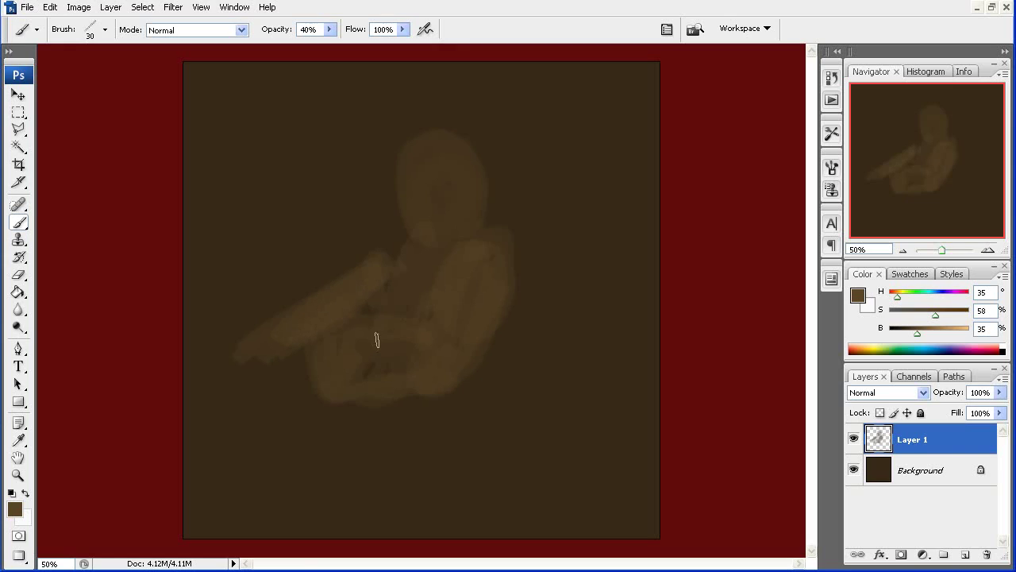
pyautogui.moveTo(334, 493)
pyautogui.mouseDown()
pyautogui.moveTo(404, 495)
pyautogui.moveTo(500, 381)
pyautogui.mouseUp()
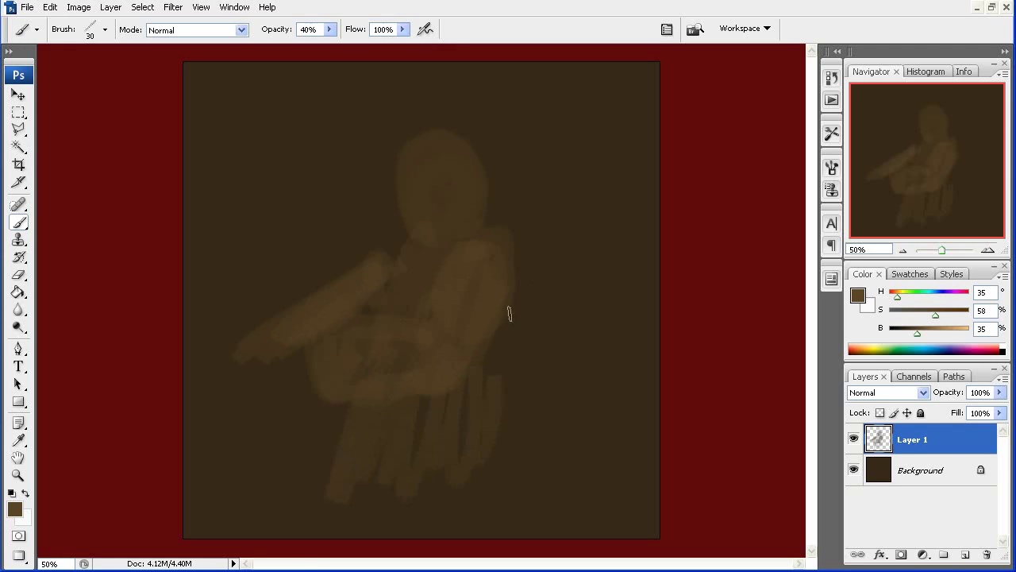
pyautogui.moveTo(509, 314); pyautogui.dragTo(497, 404)
pyautogui.moveTo(506, 225)
pyautogui.mouseDown()
pyautogui.moveTo(515, 205)
pyautogui.moveTo(517, 281)
pyautogui.mouseUp()
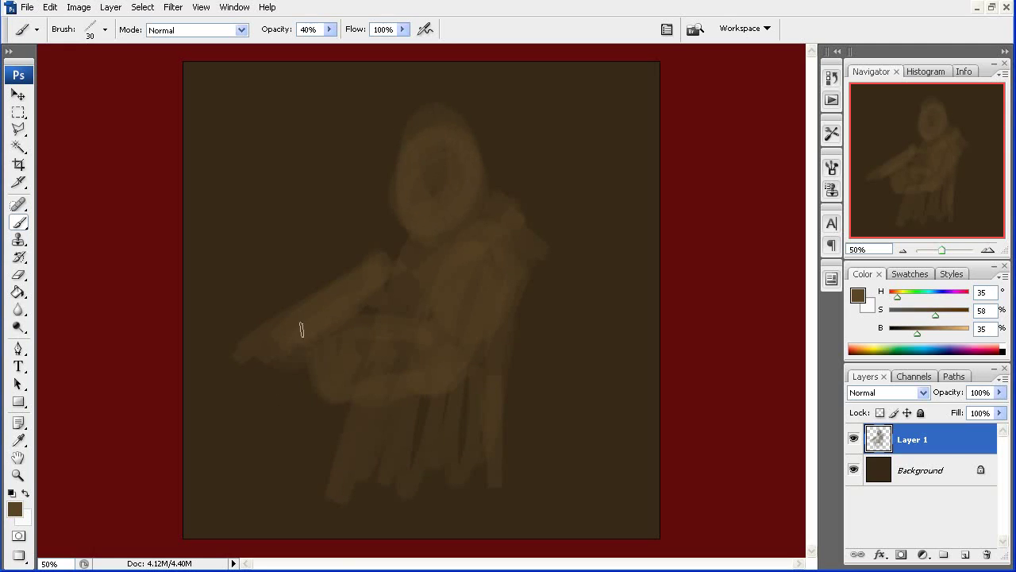
pyautogui.moveTo(279, 300); pyautogui.dragTo(345, 263)
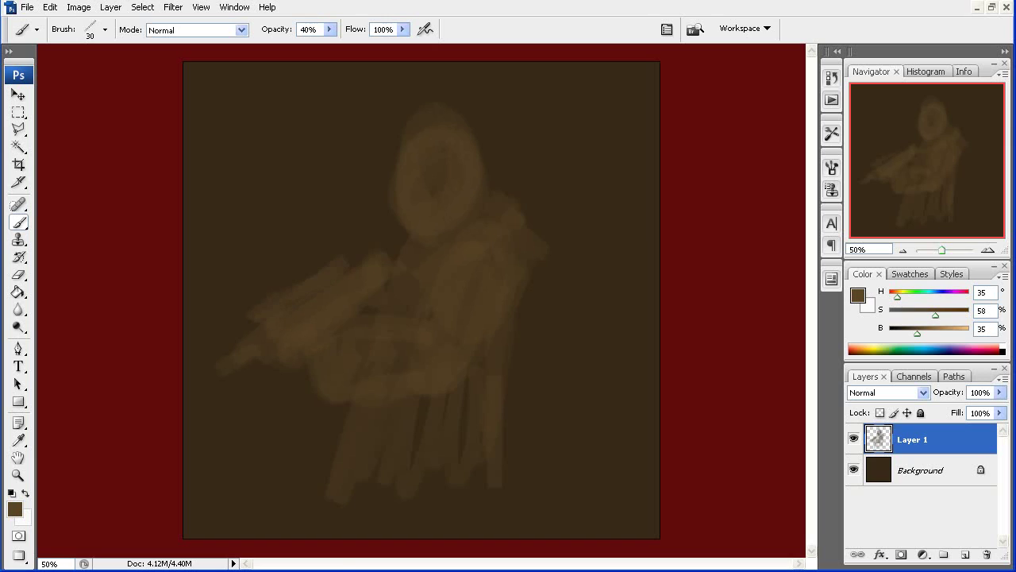
pyautogui.hotkey('ctrl', '+')
# Paint lighter brown strokes over the arm, lower arm, hand and upper shoulder
pyautogui.scroll(1, 463, 231)
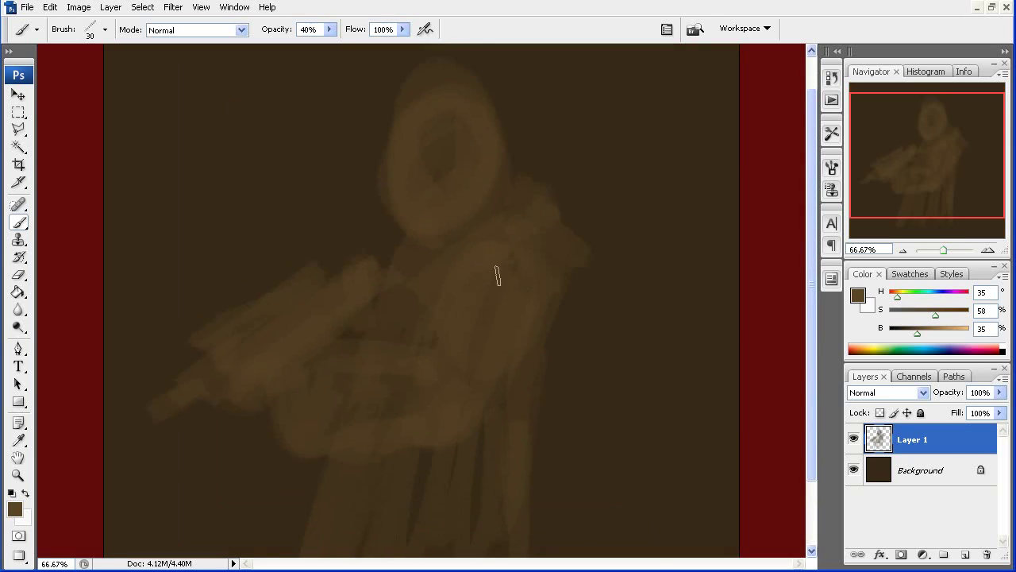
pyautogui.press('[')
pyautogui.press(']')
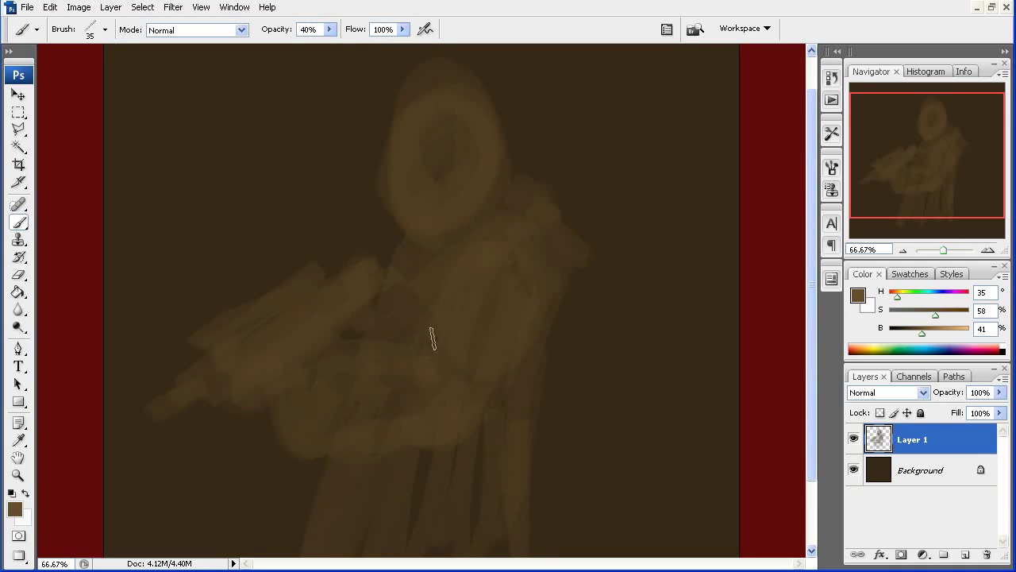
pyautogui.moveTo(453, 293)
pyautogui.mouseDown()
pyautogui.moveTo(386, 340)
pyautogui.moveTo(329, 356)
pyautogui.moveTo(374, 357)
pyautogui.mouseUp()
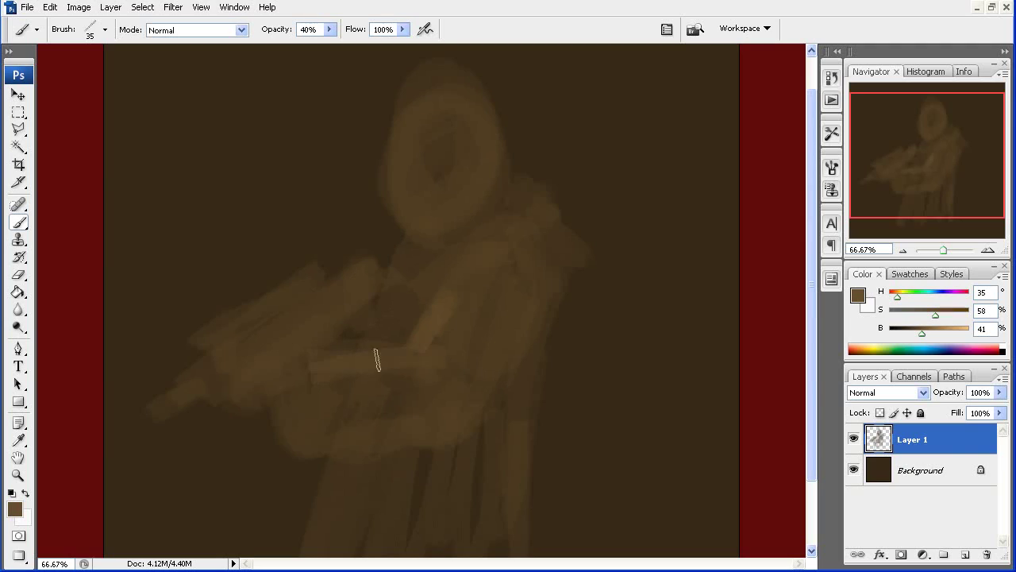
pyautogui.moveTo(313, 397); pyautogui.dragTo(309, 364)
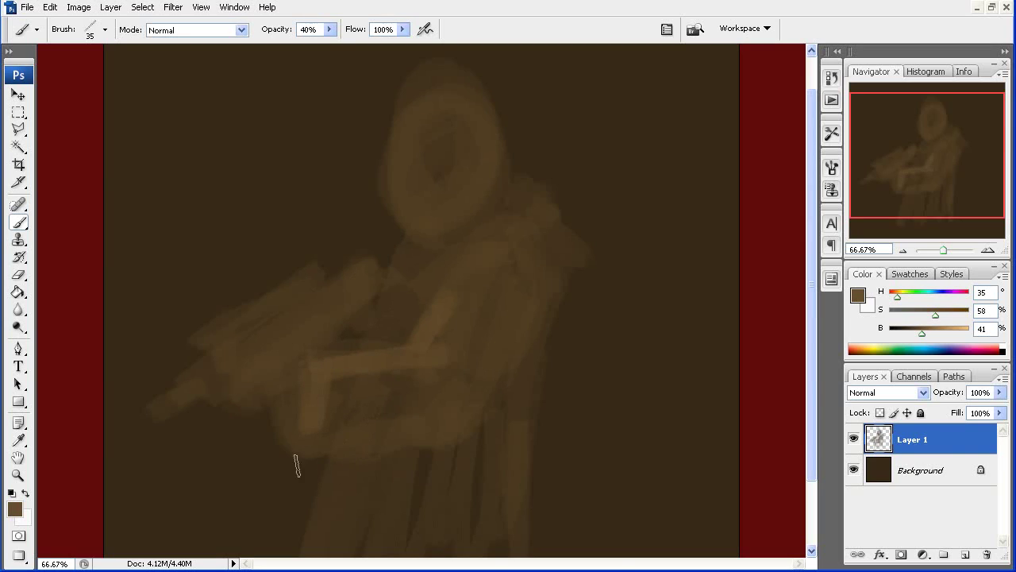
pyautogui.moveTo(297, 426)
pyautogui.mouseDown()
pyautogui.moveTo(437, 404)
pyautogui.moveTo(416, 358)
pyautogui.mouseUp()
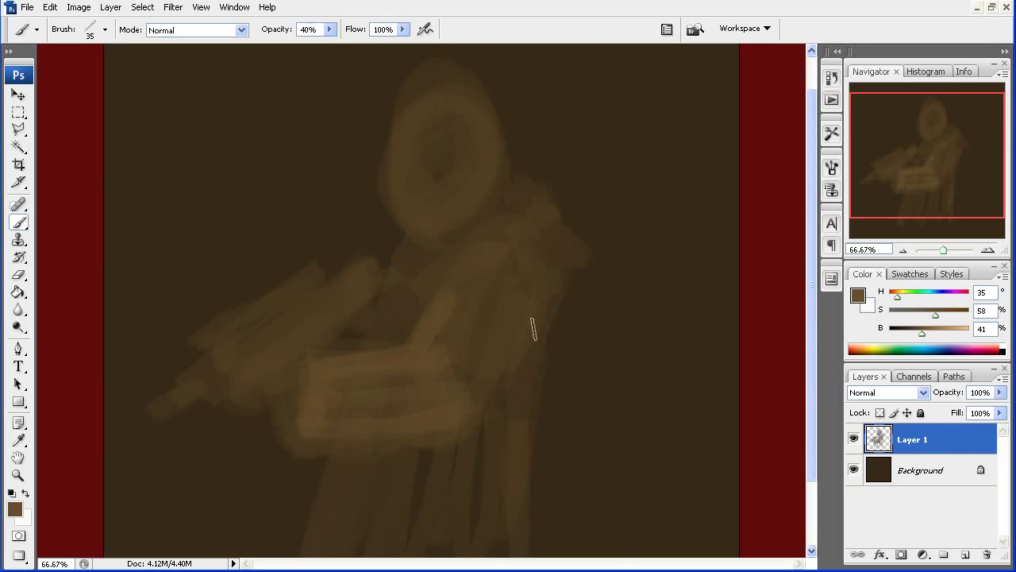
pyautogui.moveTo(515, 249); pyautogui.dragTo(434, 322)
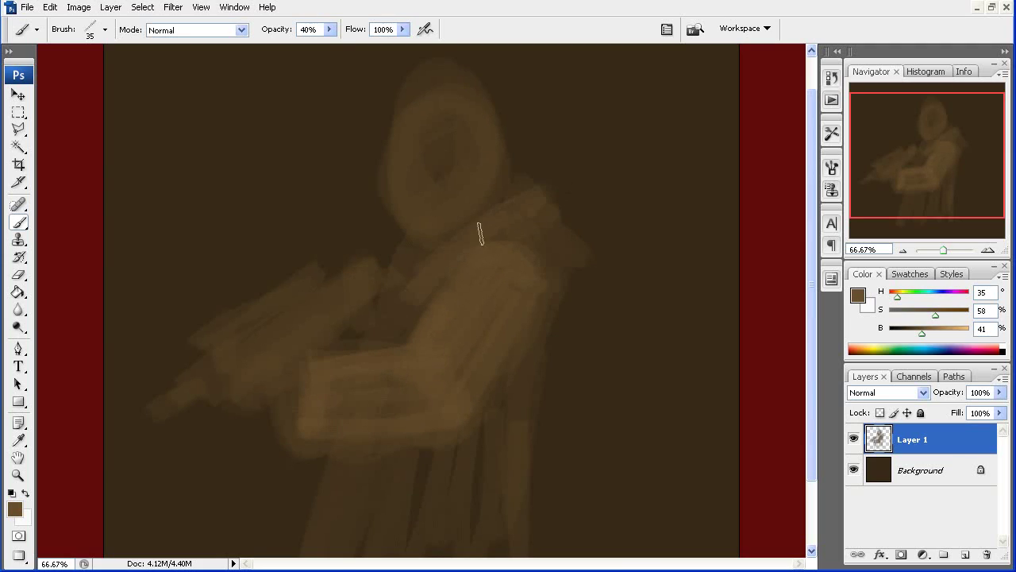
pyautogui.moveTo(524, 195); pyautogui.dragTo(545, 213)
# With a slightly smaller brush, refine the forearm and hand with light strokes
pyautogui.press('[')
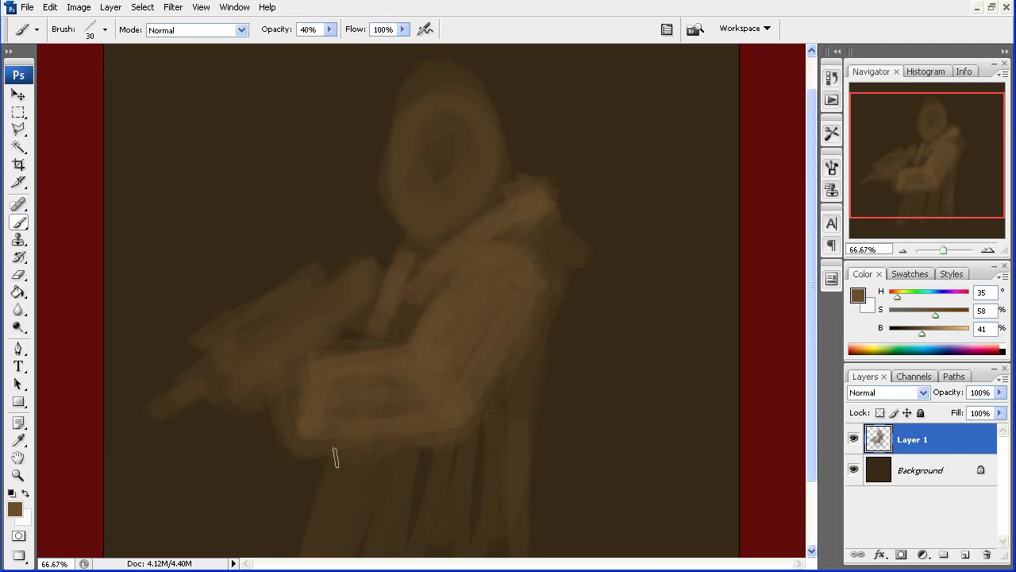
pyautogui.moveTo(333, 454); pyautogui.dragTo(350, 474)
pyautogui.scroll(-3, 445, 331)
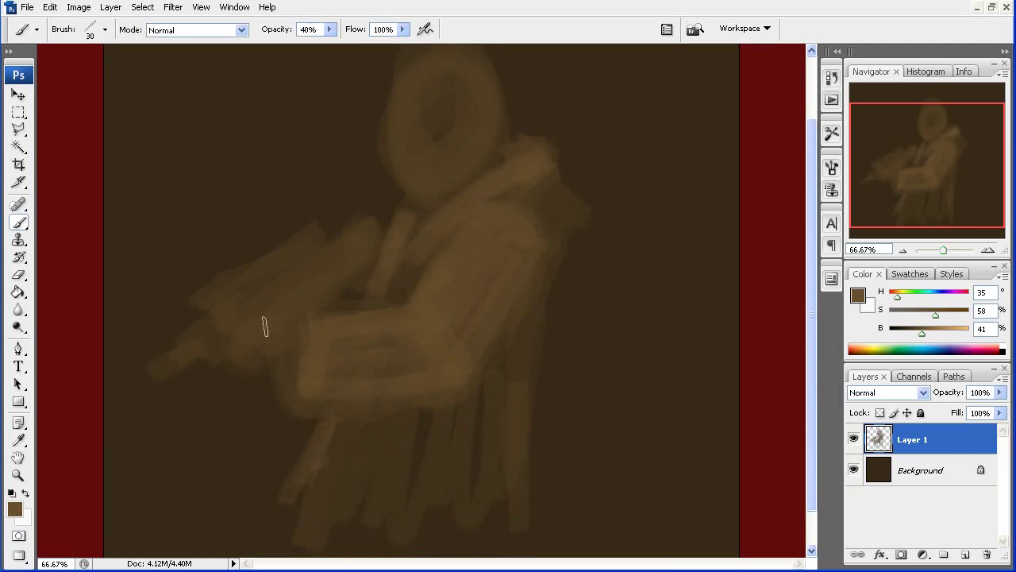
pyautogui.moveTo(222, 355); pyautogui.dragTo(284, 335)
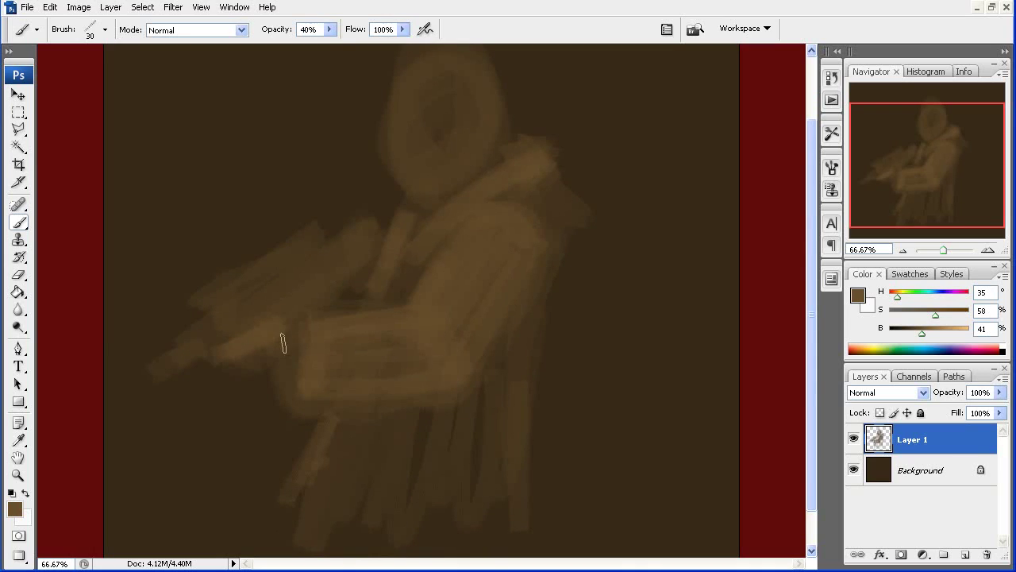
pyautogui.moveTo(220, 385); pyautogui.dragTo(275, 357)
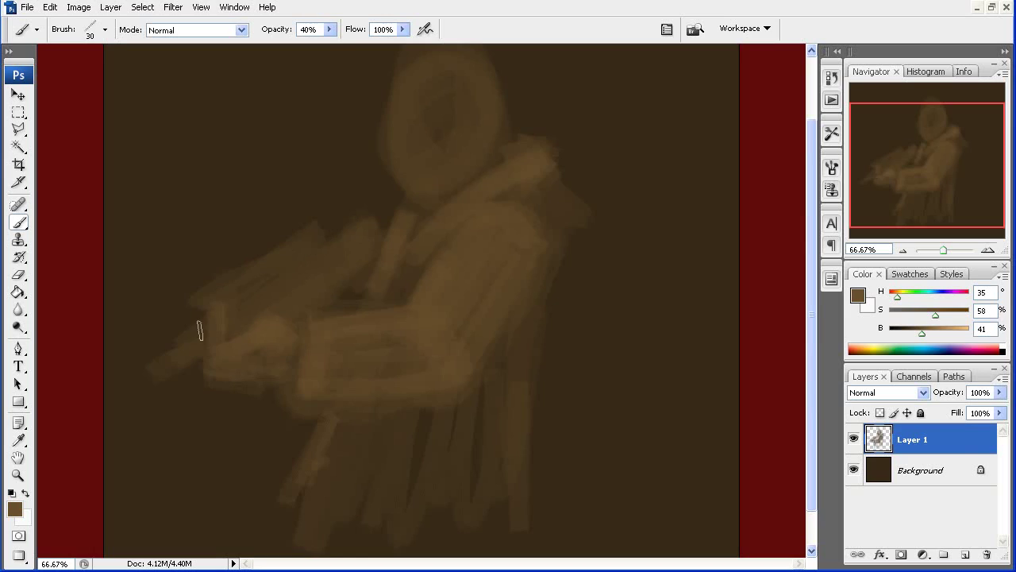
pyautogui.moveTo(200, 331); pyautogui.dragTo(289, 284)
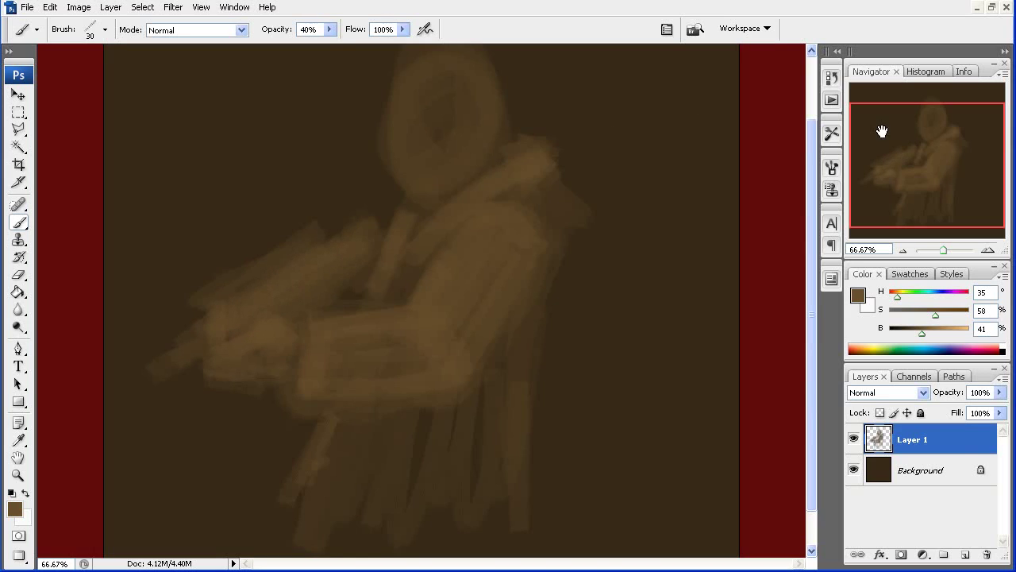
# Turn off Angle Jitter in the brush's Shape Dynamics settings
pyautogui.click(832, 168)
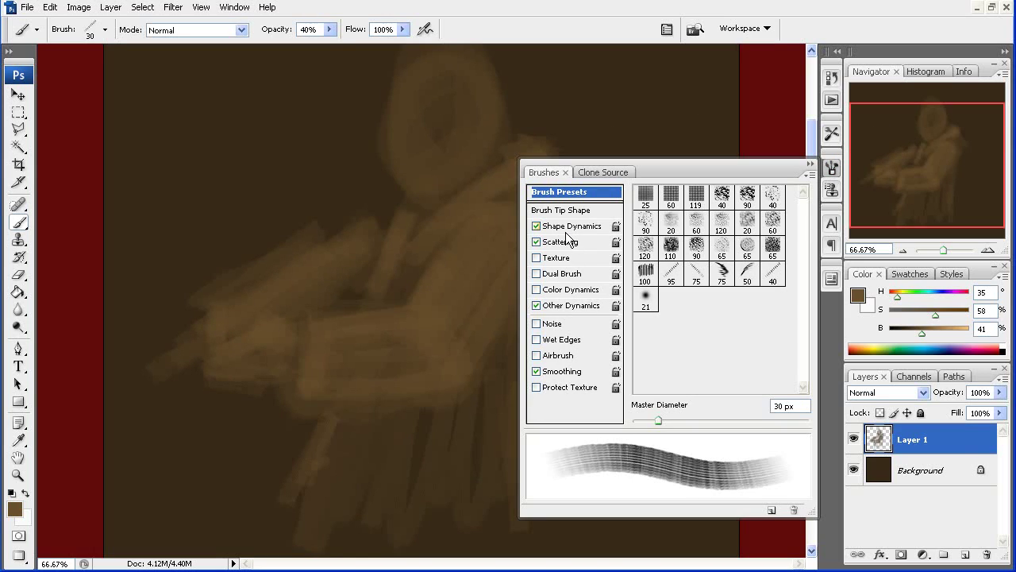
pyautogui.click(572, 305)
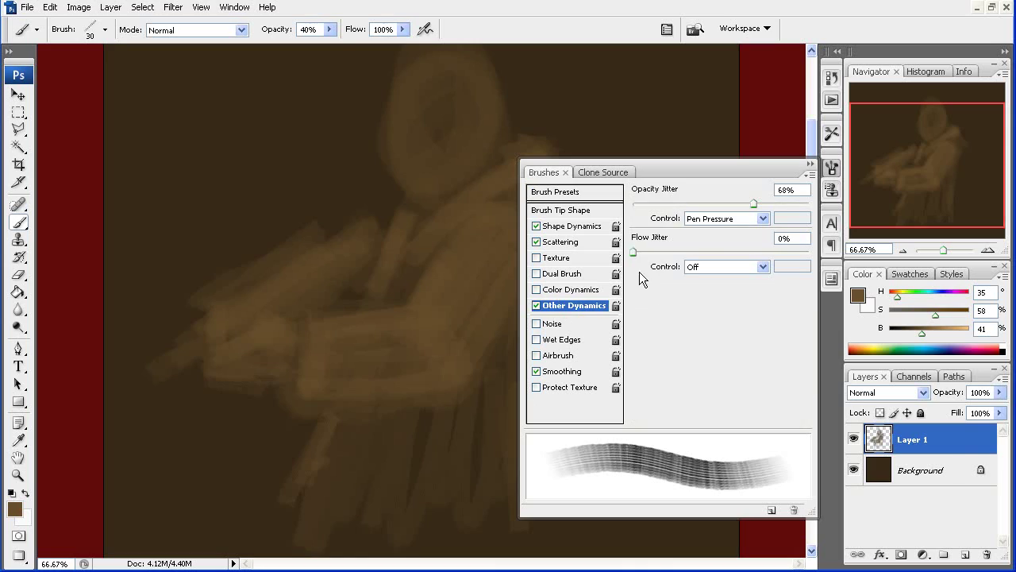
pyautogui.click(571, 229)
pyautogui.click(676, 323)
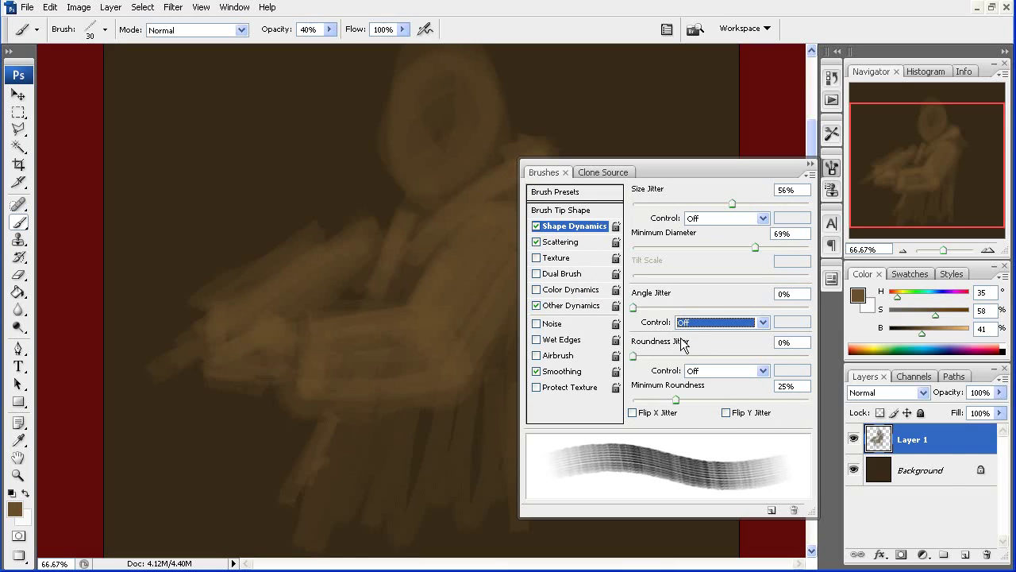
pyautogui.press('F5')
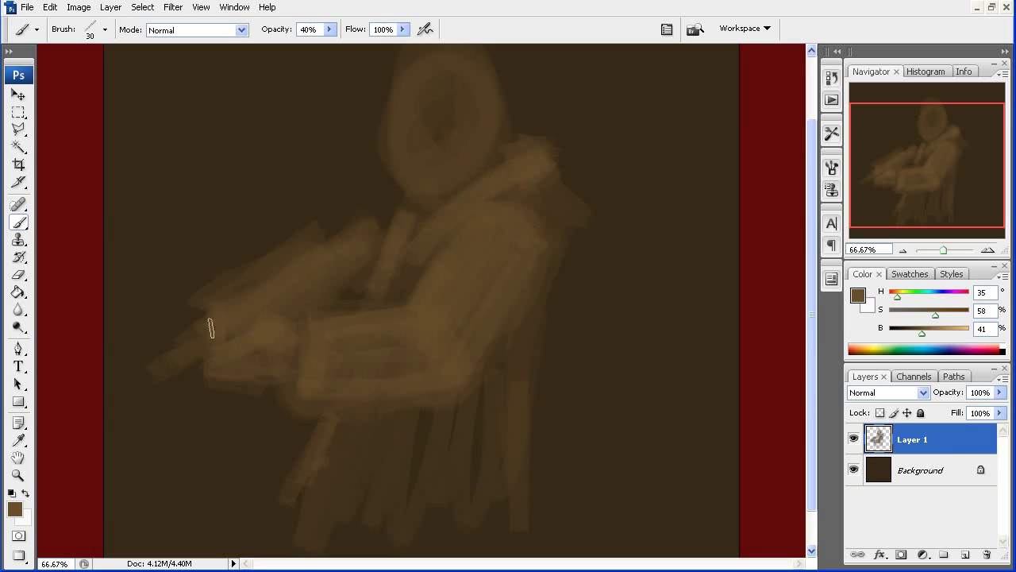
# At brush size 25, paint faint light strokes over the hands, arm and torso
pyautogui.moveTo(215, 121); pyautogui.dragTo(223, 211)
pyautogui.hotkey('ctrl', 'z')
pyautogui.press('[')
pyautogui.moveTo(232, 379); pyautogui.dragTo(280, 377)
pyautogui.moveTo(287, 340); pyautogui.dragTo(263, 371)
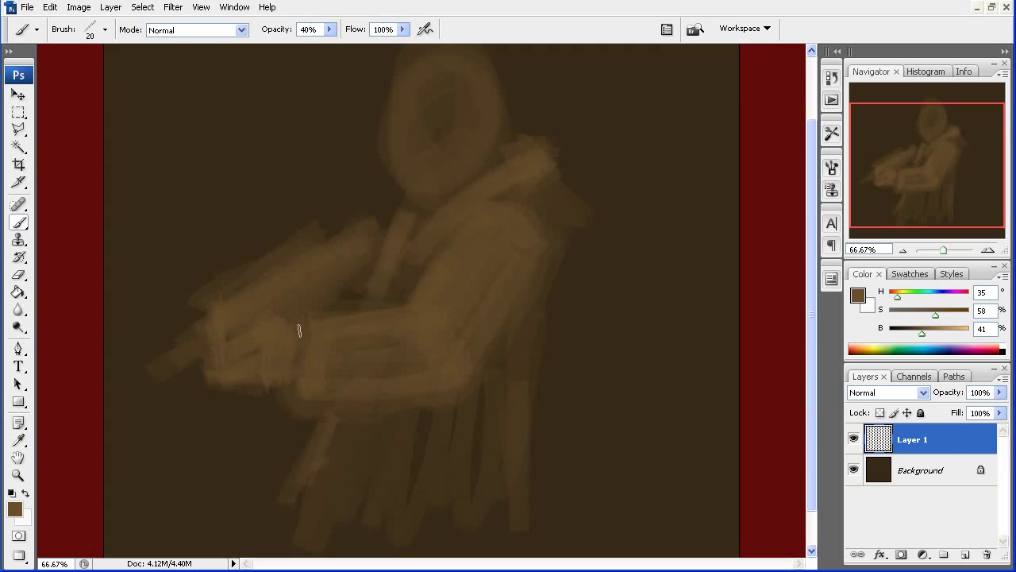
pyautogui.moveTo(300, 330); pyautogui.dragTo(312, 334)
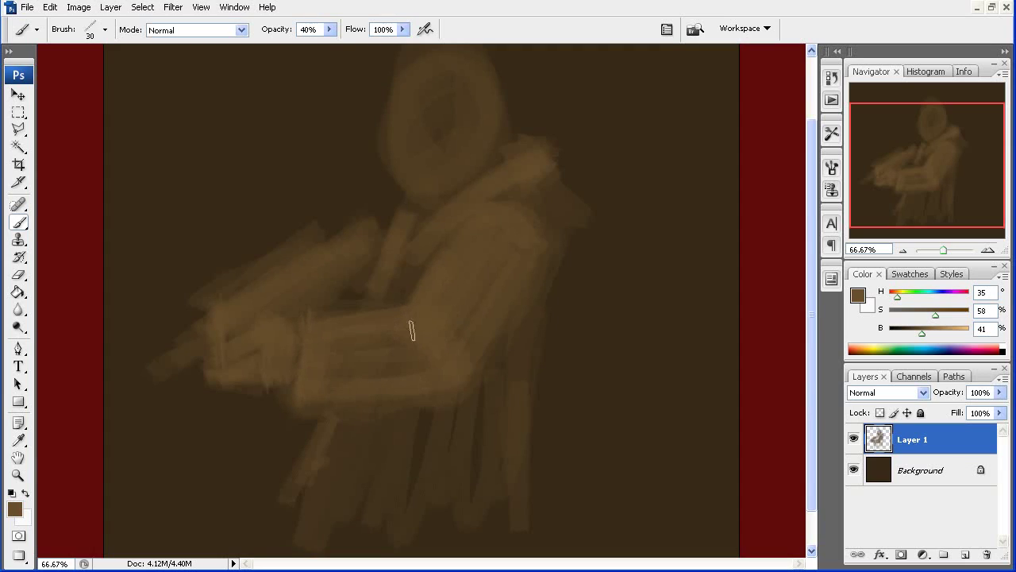
pyautogui.moveTo(394, 356); pyautogui.dragTo(405, 380)
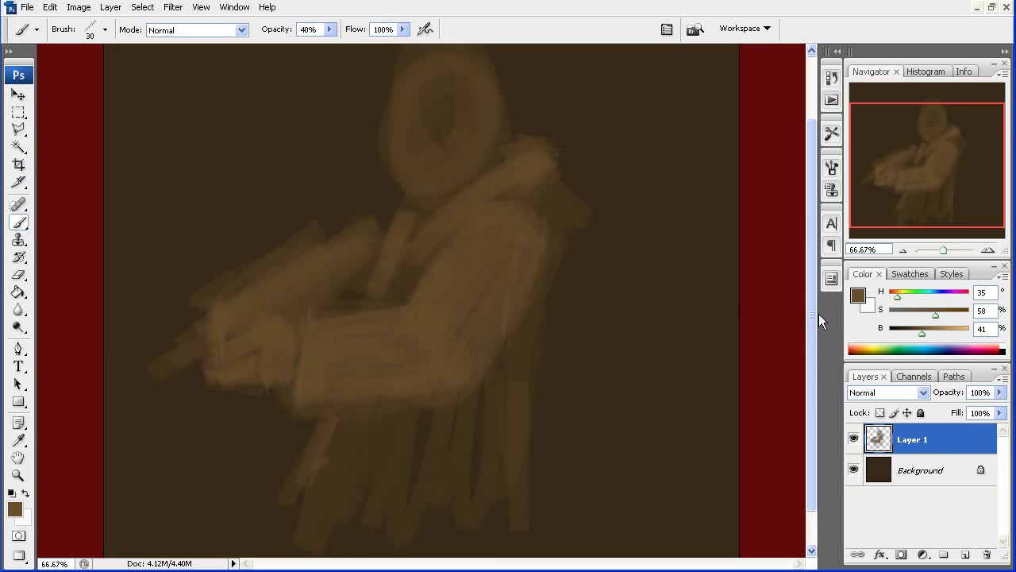
# Shade the figure's right side with a darker brown
pyautogui.click(910, 335)
pyautogui.moveTo(910, 335); pyautogui.dragTo(906, 336)
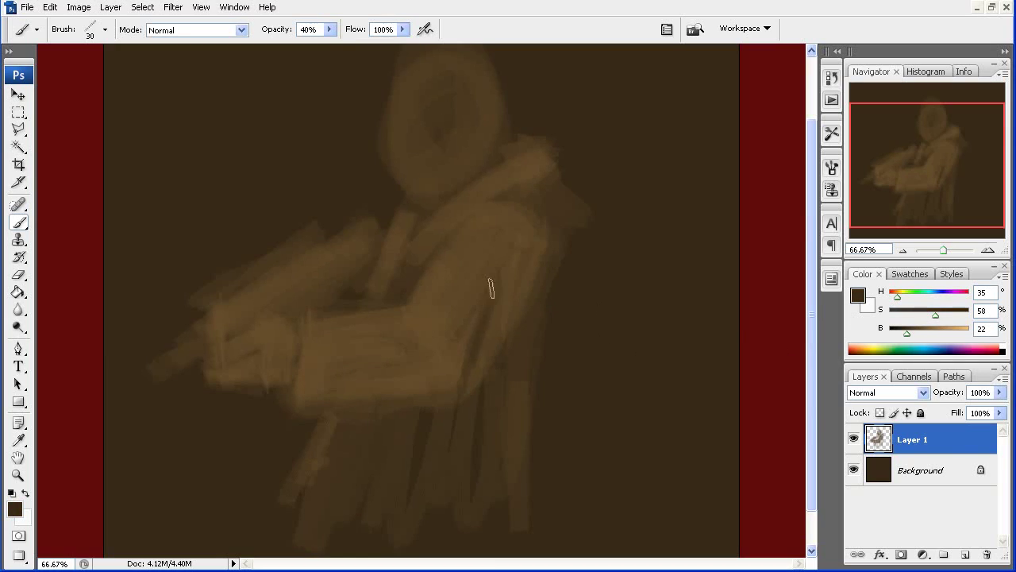
pyautogui.moveTo(526, 238); pyautogui.dragTo(500, 324)
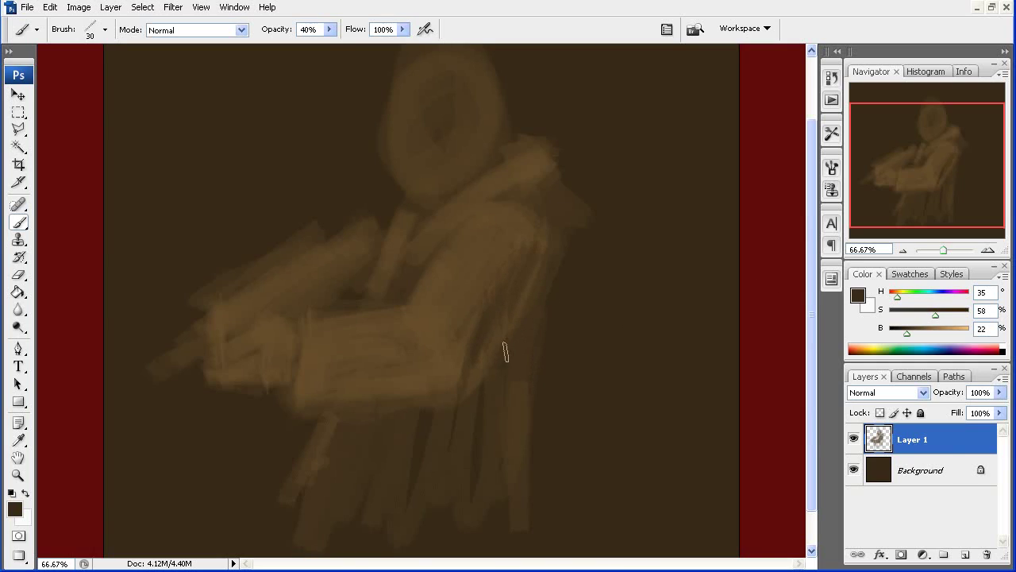
# In darker brown, paint vertical strokes down the lower coat and right edge, plus an arm-to-shoulder stroke
pyautogui.moveTo(904, 339); pyautogui.dragTo(902, 336)
pyautogui.press(']')
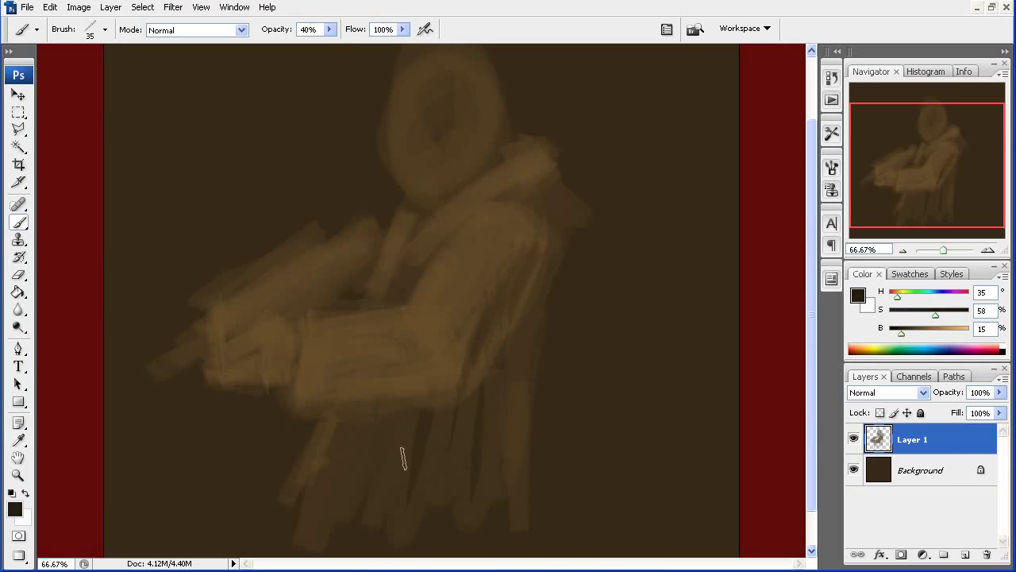
pyautogui.moveTo(325, 433)
pyautogui.mouseDown()
pyautogui.moveTo(298, 513)
pyautogui.moveTo(317, 516)
pyautogui.mouseUp()
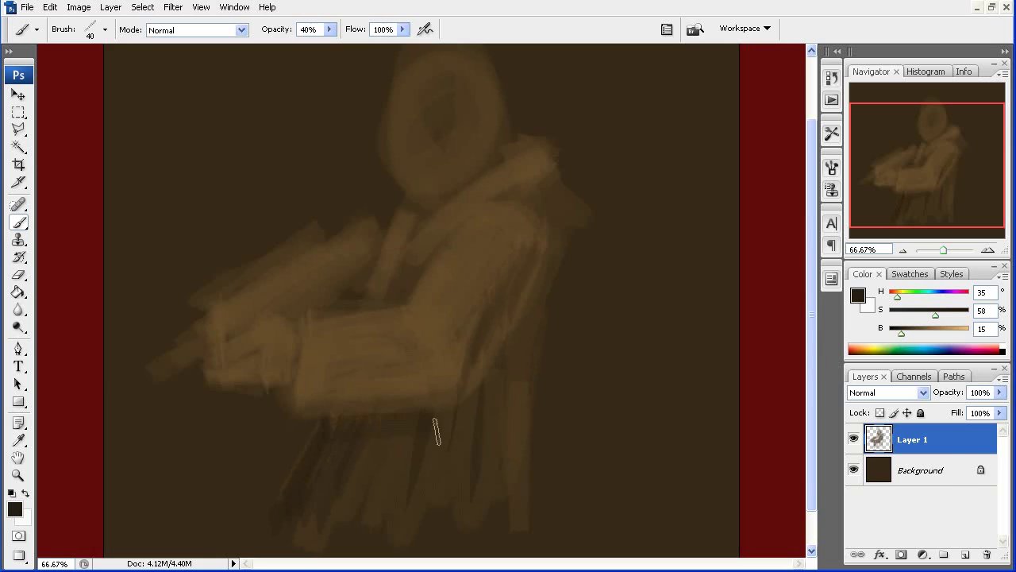
pyautogui.moveTo(408, 454); pyautogui.dragTo(373, 516)
pyautogui.moveTo(467, 433); pyautogui.dragTo(427, 512)
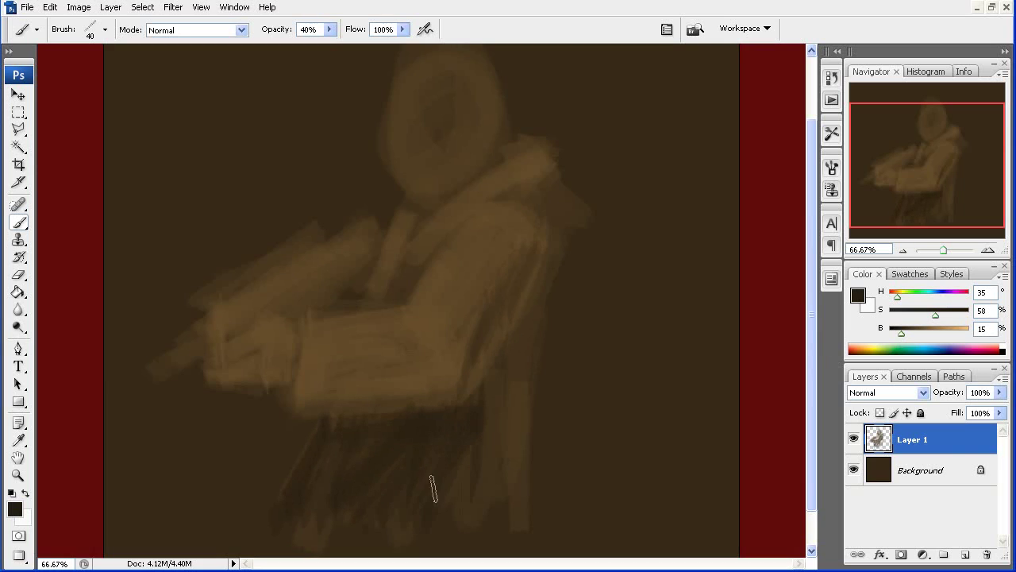
pyautogui.moveTo(526, 375); pyautogui.dragTo(508, 477)
pyautogui.moveTo(526, 348); pyautogui.dragTo(505, 419)
pyautogui.moveTo(527, 331); pyautogui.dragTo(512, 488)
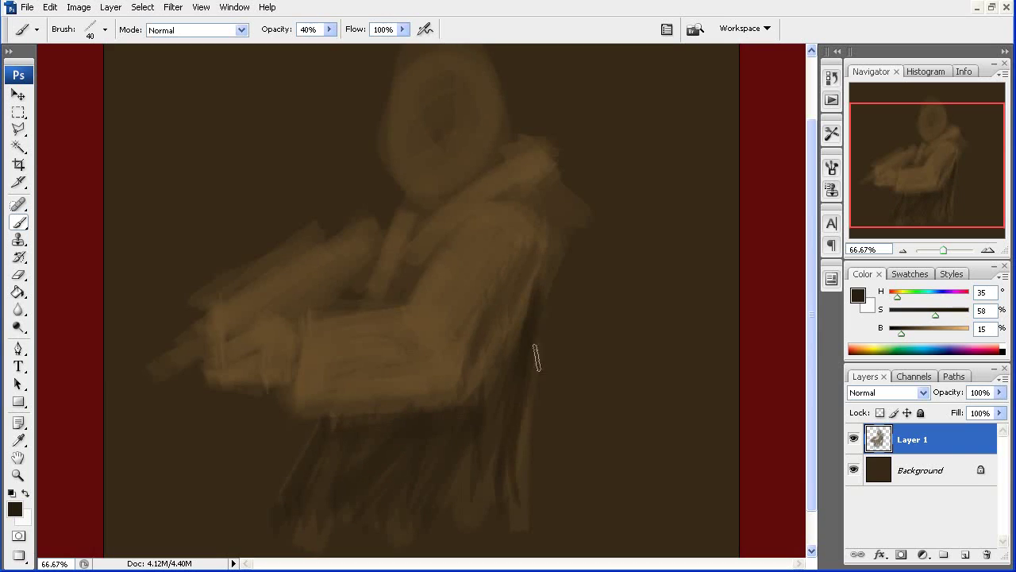
pyautogui.moveTo(537, 357)
pyautogui.mouseDown()
pyautogui.moveTo(524, 478)
pyautogui.moveTo(462, 506)
pyautogui.mouseUp()
pyautogui.moveTo(493, 483); pyautogui.dragTo(478, 519)
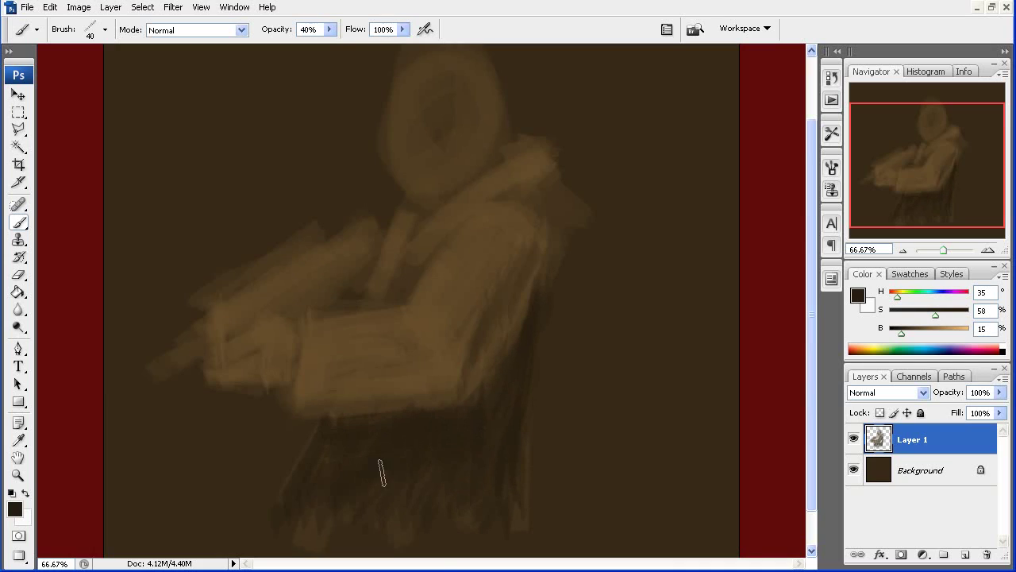
pyautogui.press('[')
pyautogui.press('[')
pyautogui.press('[')
pyautogui.moveTo(397, 286)
pyautogui.mouseDown()
pyautogui.moveTo(479, 256)
pyautogui.moveTo(461, 227)
pyautogui.moveTo(483, 211)
pyautogui.moveTo(516, 222)
pyautogui.mouseUp()
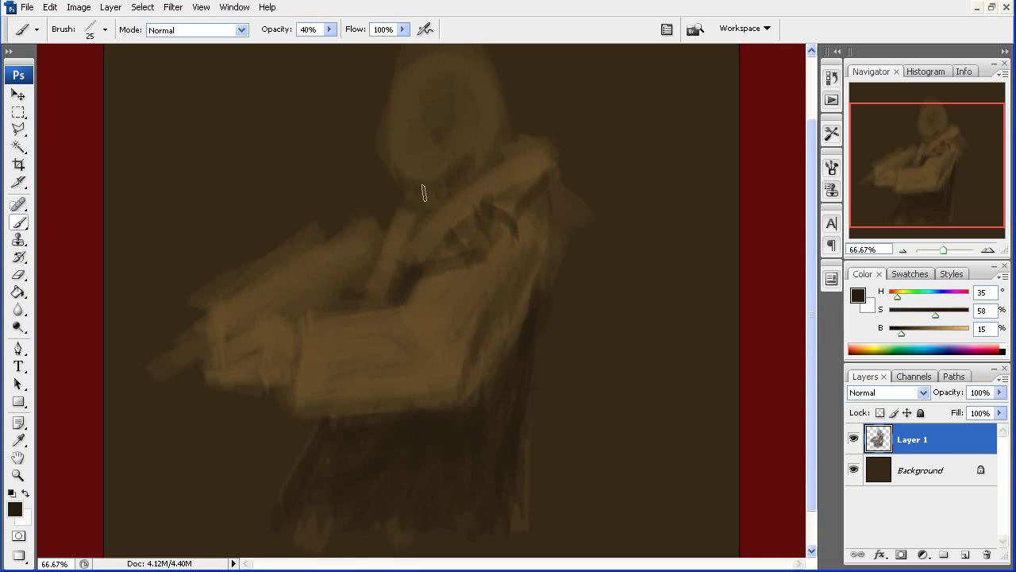
# Paint a dark eye on the face and dark hair across the top of the head
pyautogui.scroll(3, 459, 183)
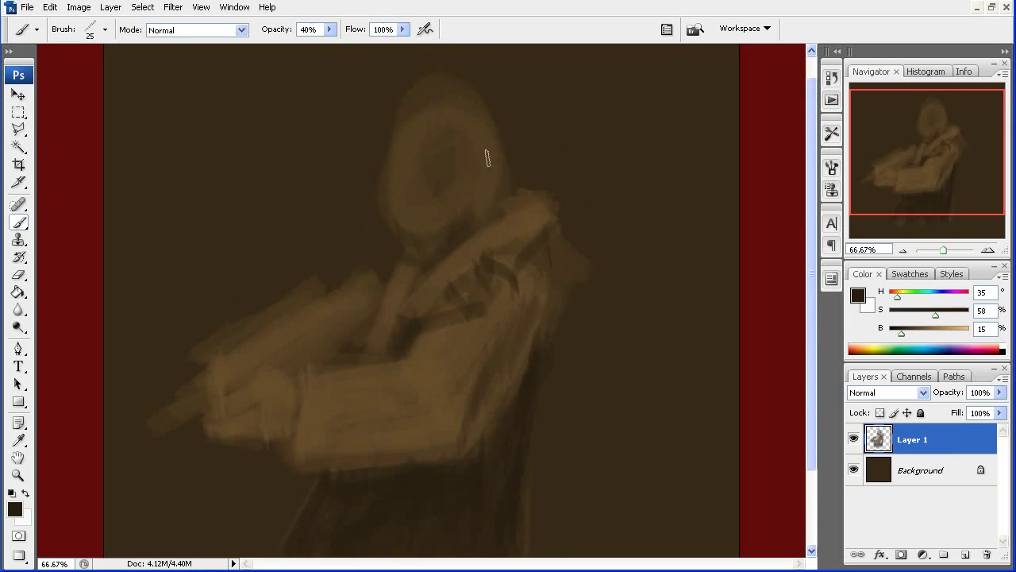
pyautogui.moveTo(396, 171); pyautogui.dragTo(447, 164)
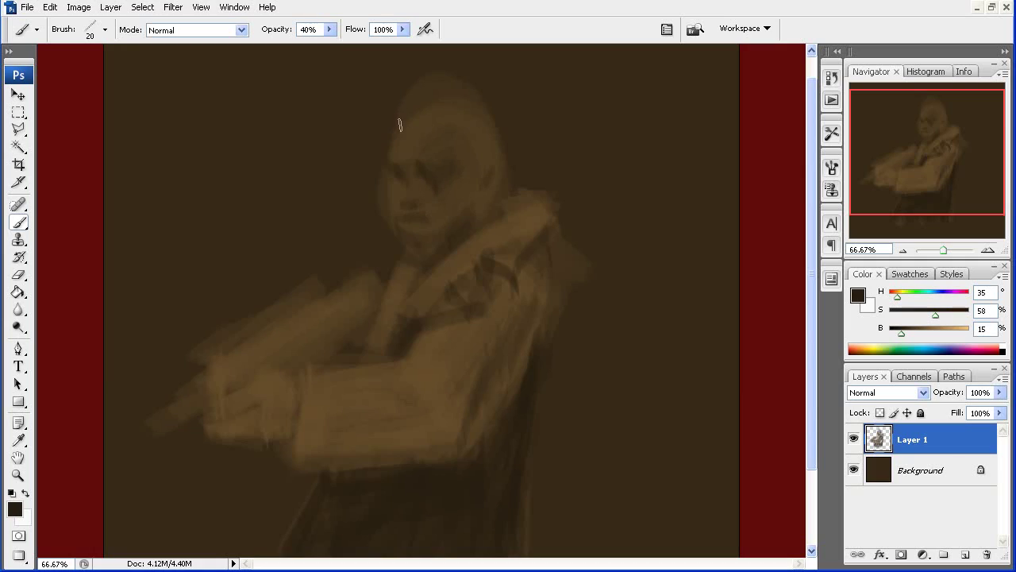
pyautogui.moveTo(424, 119)
pyautogui.mouseDown()
pyautogui.moveTo(484, 101)
pyautogui.moveTo(498, 113)
pyautogui.moveTo(502, 170)
pyautogui.mouseUp()
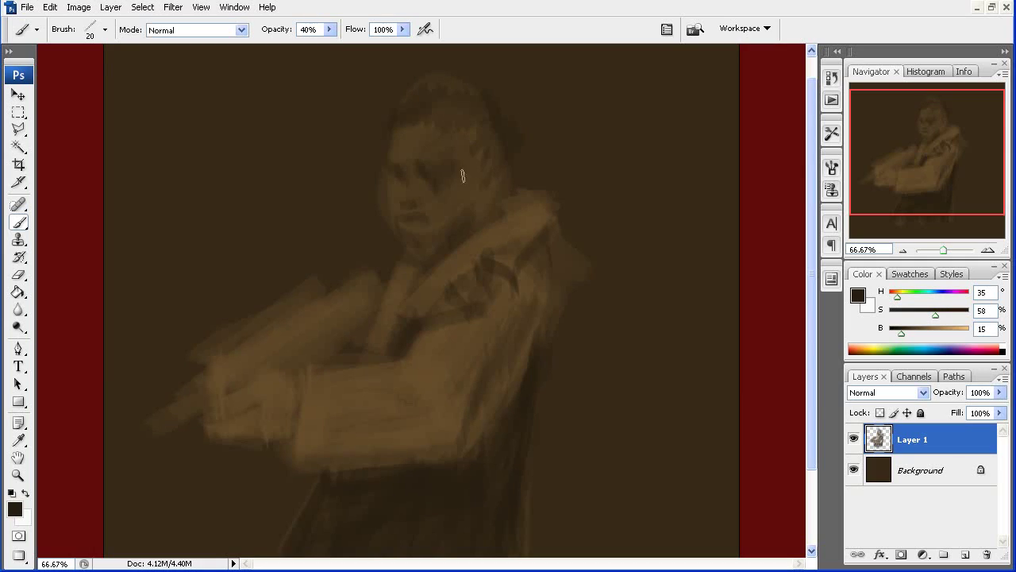
pyautogui.moveTo(410, 120); pyautogui.dragTo(492, 145)
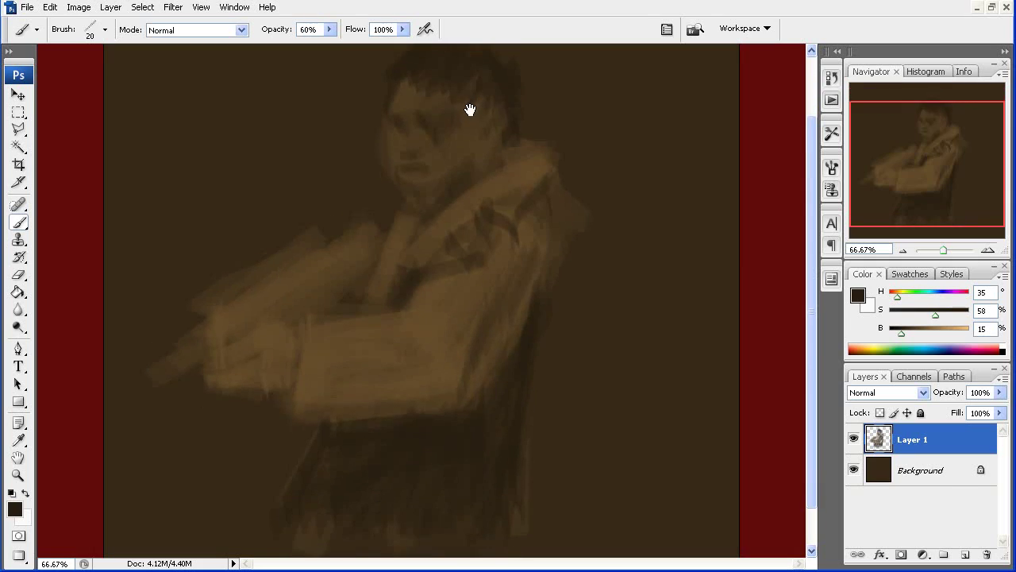
pyautogui.scroll(-3, 445, 143)
# Darken the rifle barrel and forearm with diagonal dark brown strokes at 70% opacity
pyautogui.moveTo(287, 219)
pyautogui.mouseDown()
pyautogui.moveTo(323, 215)
pyautogui.moveTo(278, 262)
pyautogui.moveTo(311, 209)
pyautogui.mouseUp()
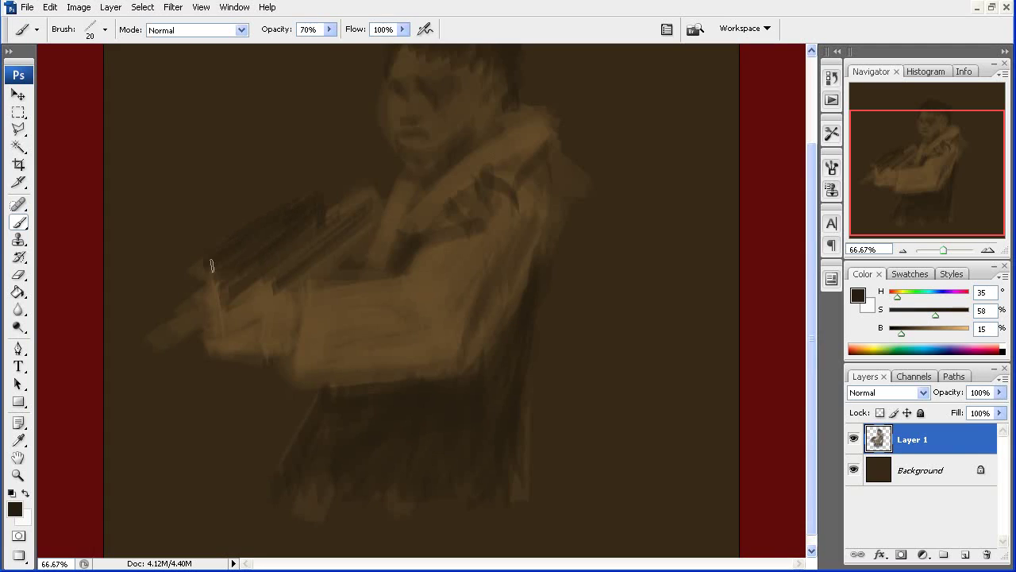
pyautogui.moveTo(301, 236); pyautogui.dragTo(366, 227)
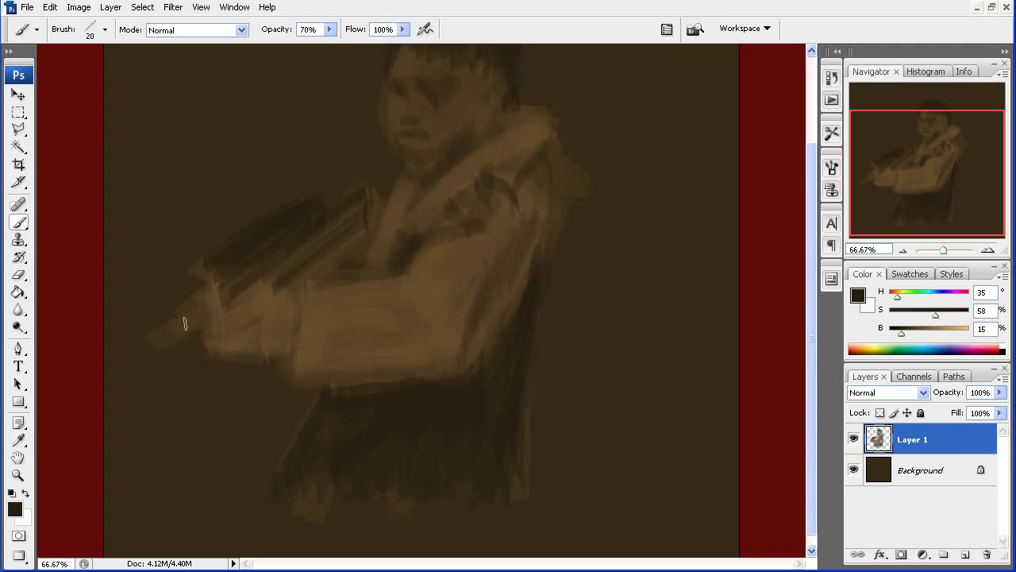
pyautogui.moveTo(169, 333); pyautogui.dragTo(224, 292)
pyautogui.moveTo(150, 341)
pyautogui.mouseDown()
pyautogui.moveTo(213, 278)
pyautogui.moveTo(208, 310)
pyautogui.moveTo(227, 302)
pyautogui.mouseUp()
pyautogui.moveTo(288, 286)
pyautogui.mouseDown()
pyautogui.moveTo(345, 230)
pyautogui.moveTo(279, 278)
pyautogui.mouseUp()
pyautogui.moveTo(349, 213); pyautogui.dragTo(278, 270)
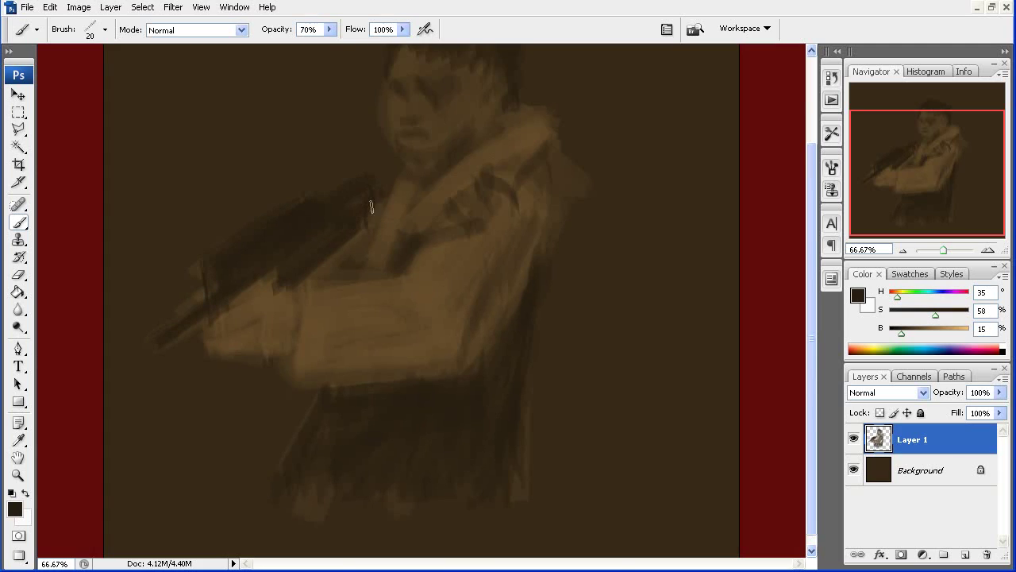
pyautogui.moveTo(370, 208)
pyautogui.mouseDown()
pyautogui.moveTo(209, 273)
pyautogui.moveTo(193, 255)
pyautogui.mouseUp()
pyautogui.moveTo(328, 242); pyautogui.dragTo(324, 251)
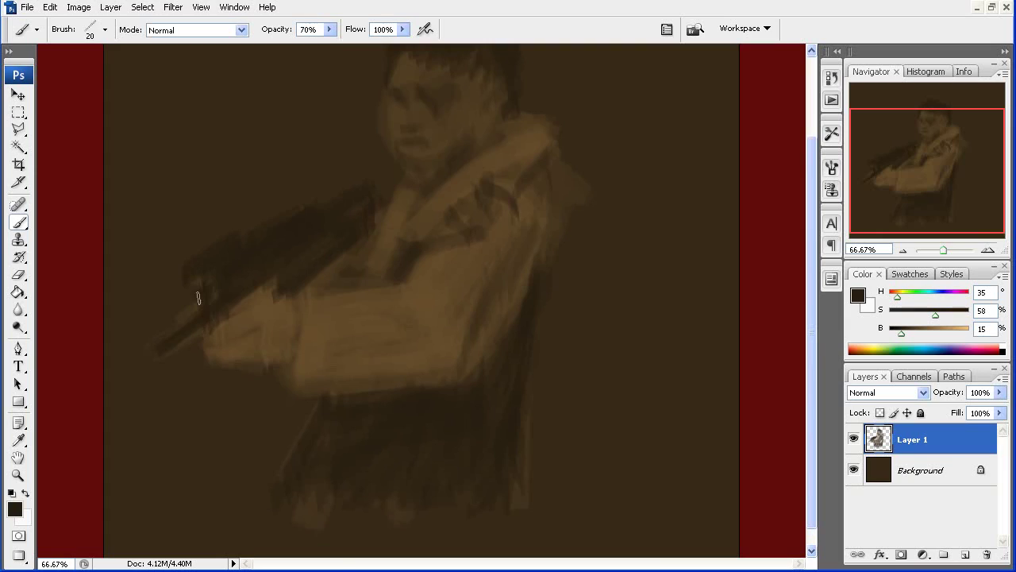
pyautogui.moveTo(209, 312); pyautogui.dragTo(282, 328)
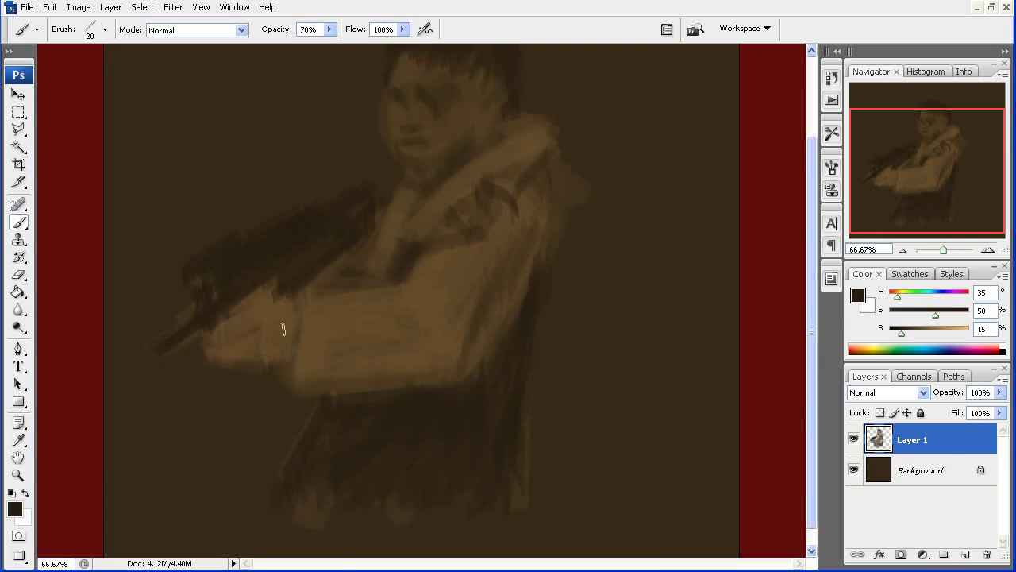
pyautogui.keyDown('alt'); pyautogui.click(228, 311); pyautogui.keyUp('alt')
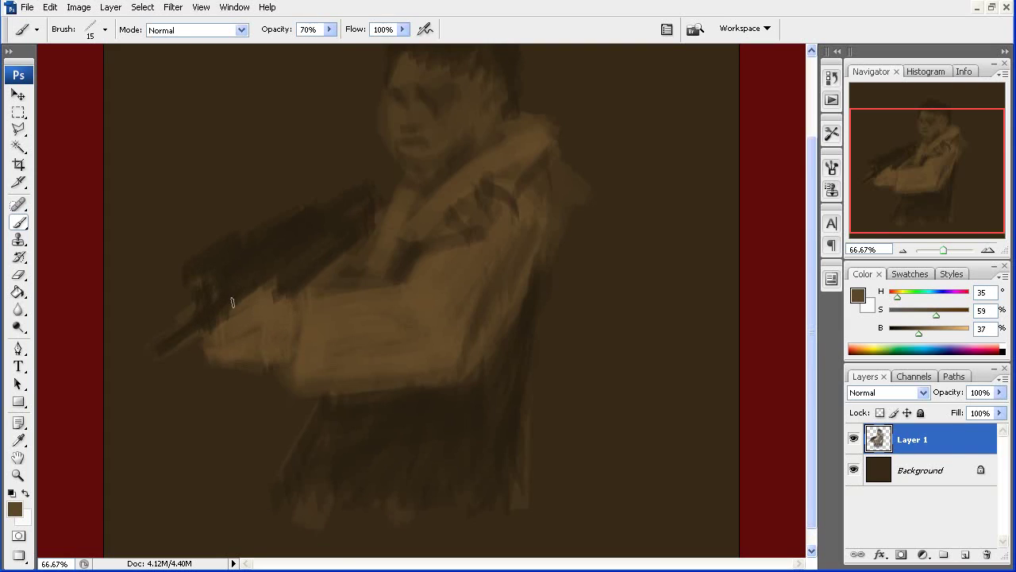
# With a size-9 brush, paint light strokes over the rifle hand and dark strokes near the cuff
pyautogui.moveTo(222, 306); pyautogui.dragTo(238, 295)
pyautogui.keyDown('alt'); pyautogui.click(227, 322); pyautogui.keyUp('alt')
pyautogui.press('[')
pyautogui.press('[')
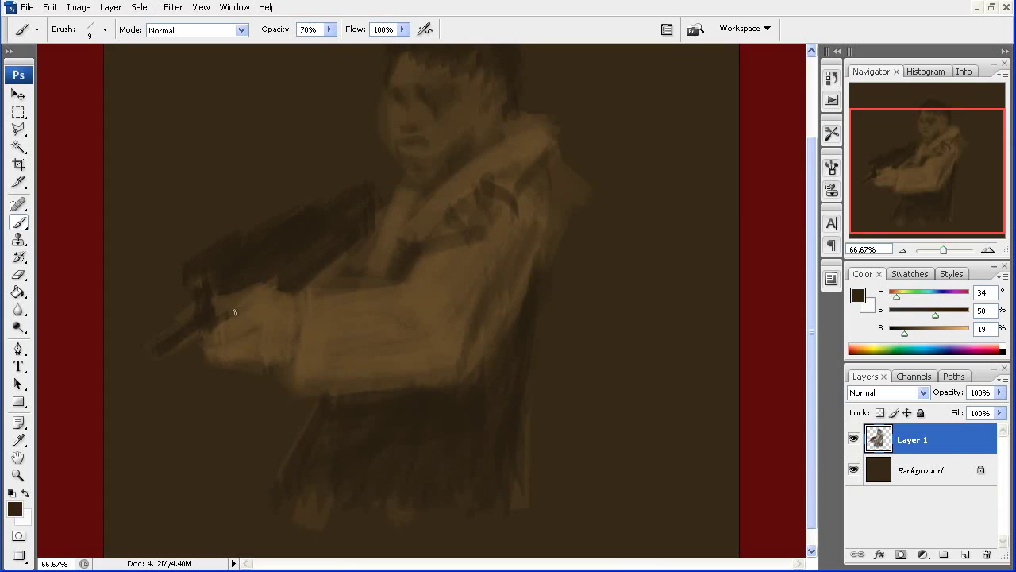
pyautogui.keyDown('alt'); pyautogui.click(249, 313); pyautogui.keyUp('alt')
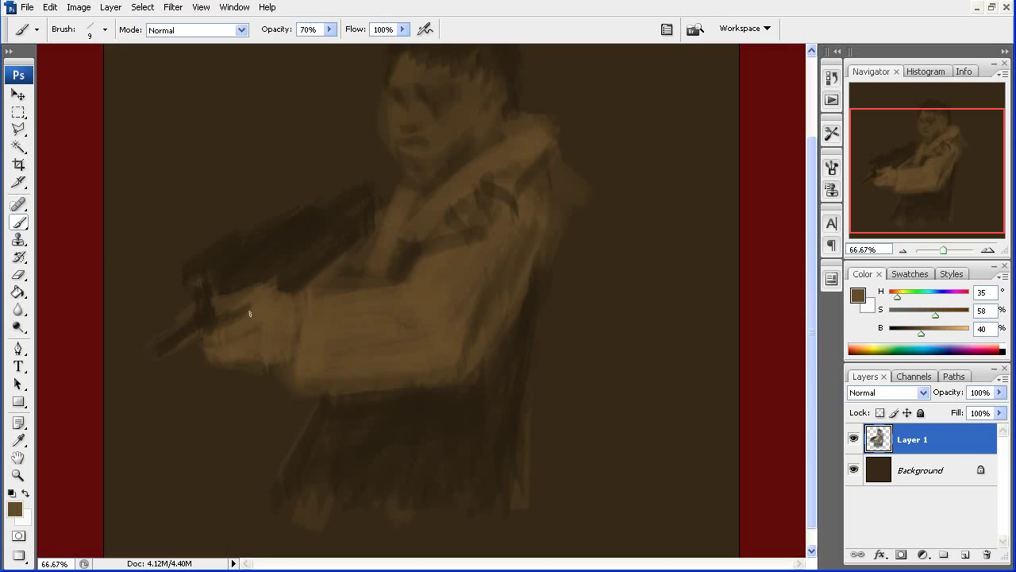
pyautogui.moveTo(243, 315); pyautogui.dragTo(210, 330)
pyautogui.keyDown('alt'); pyautogui.click(201, 366); pyautogui.keyUp('alt')
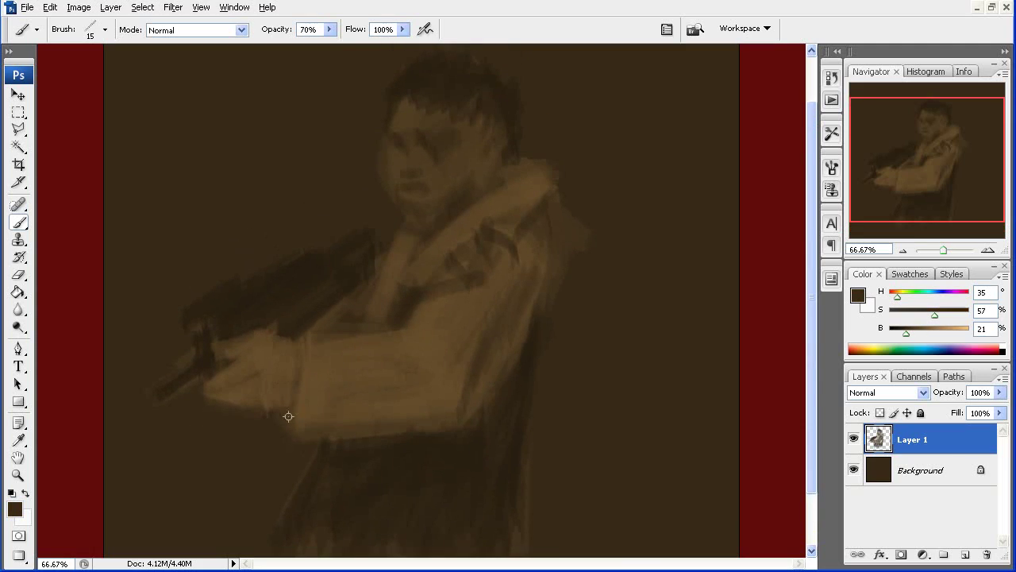
pyautogui.moveTo(295, 368); pyautogui.dragTo(276, 397)
pyautogui.keyDown('alt'); pyautogui.click(297, 393); pyautogui.keyUp('alt')
pyautogui.keyDown('alt'); pyautogui.click(278, 392); pyautogui.keyUp('alt')
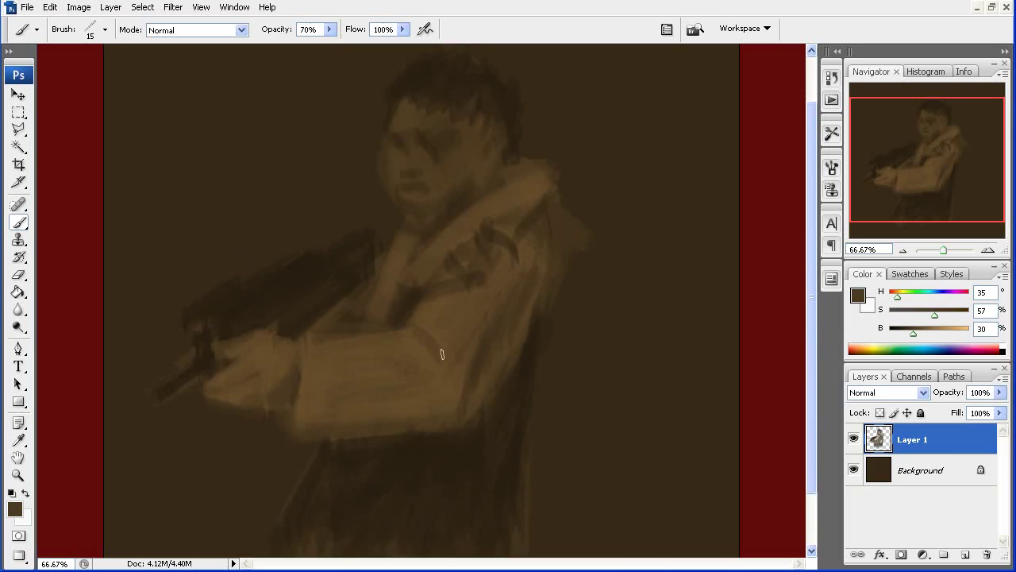
# Paint dark strokes along the arm's edge, stepping back unwanted strokes
pyautogui.moveTo(442, 354); pyautogui.dragTo(443, 382)
pyautogui.keyDown('alt'); pyautogui.click(399, 377); pyautogui.keyUp('alt')
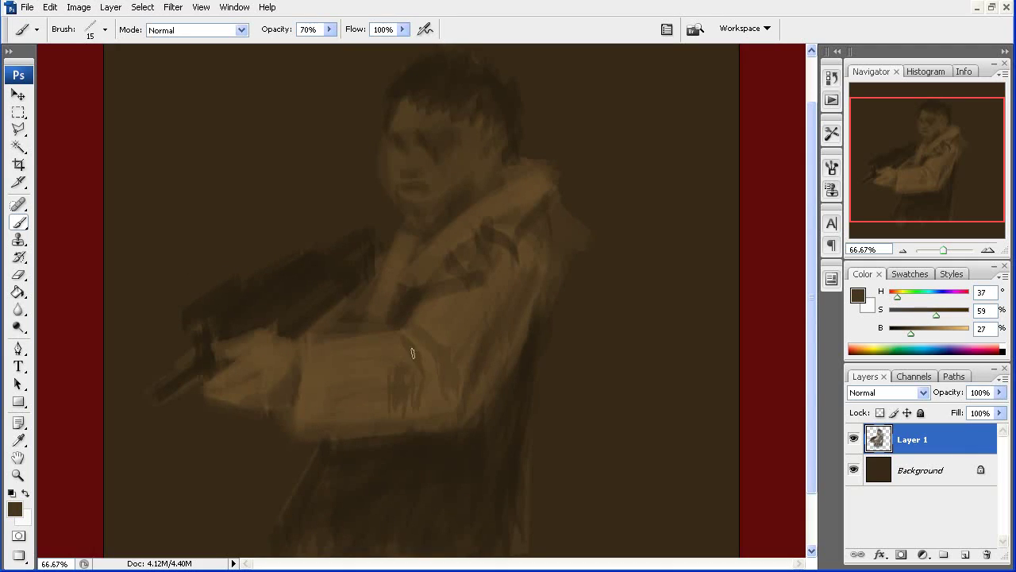
pyautogui.hotkey('ctrl', 'alt', 'z')
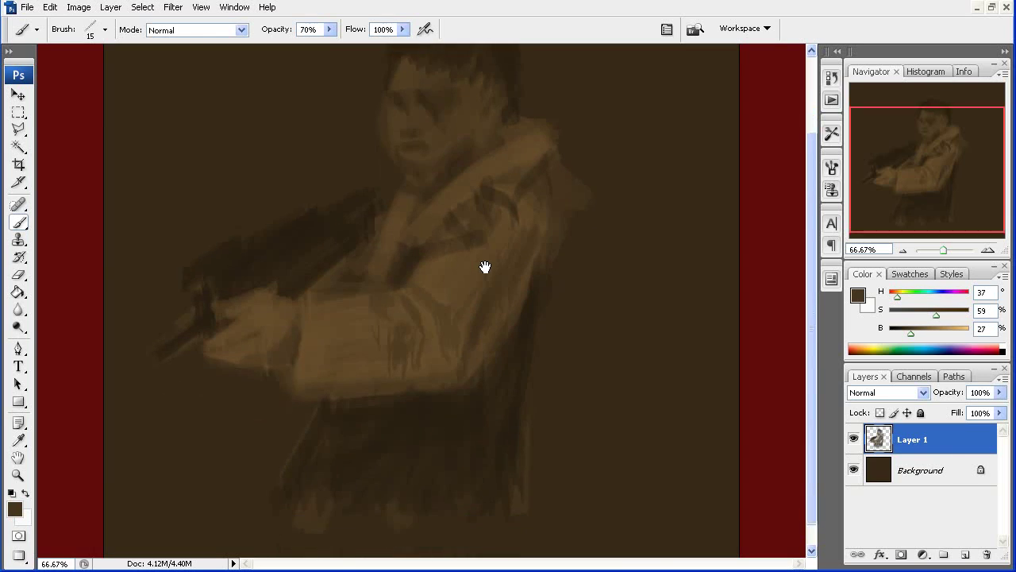
pyautogui.hotkey('ctrl', 'alt', 'z')
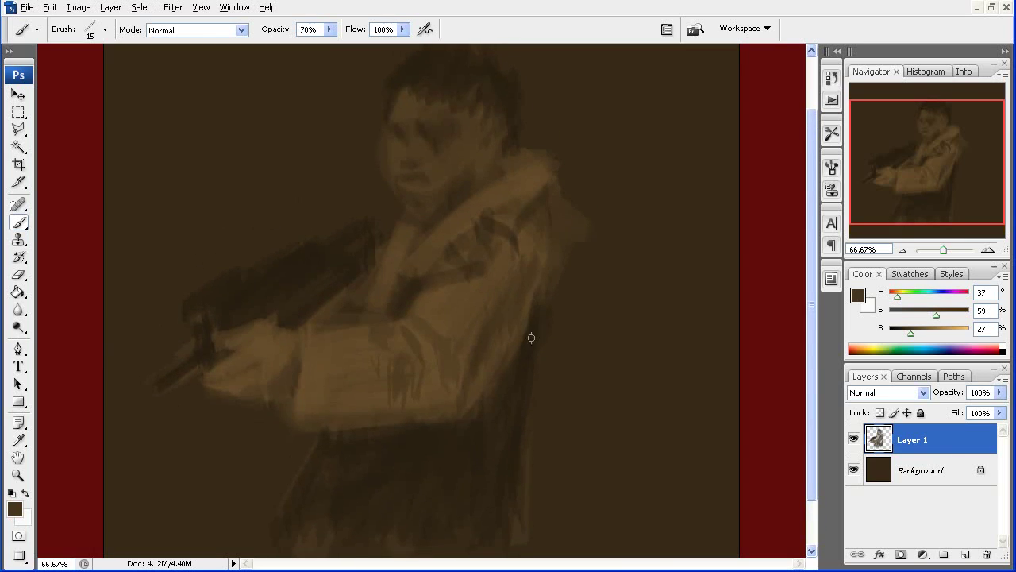
pyautogui.keyDown('alt'); pyautogui.click(531, 337); pyautogui.keyUp('alt')
pyautogui.moveTo(520, 262)
pyautogui.mouseDown()
pyautogui.moveTo(524, 334)
pyautogui.moveTo(521, 320)
pyautogui.mouseUp()
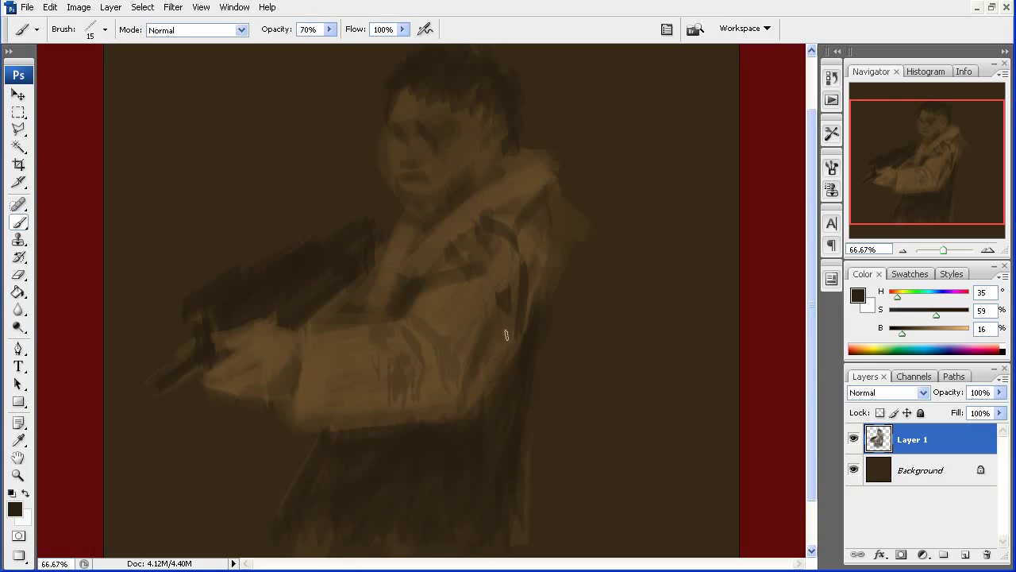
pyautogui.moveTo(506, 336); pyautogui.dragTo(492, 380)
pyautogui.hotkey('ctrl', 'alt', 'z')
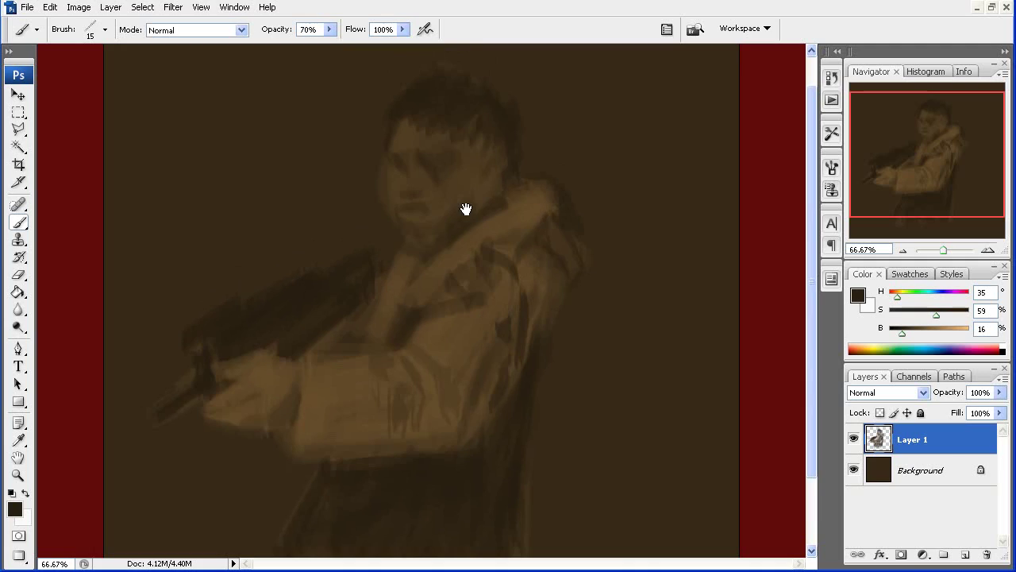
# Sample browns and darken the forehead, eyes, cheek and jaw
pyautogui.keyDown('alt'); pyautogui.click(388, 147); pyautogui.keyUp('alt')
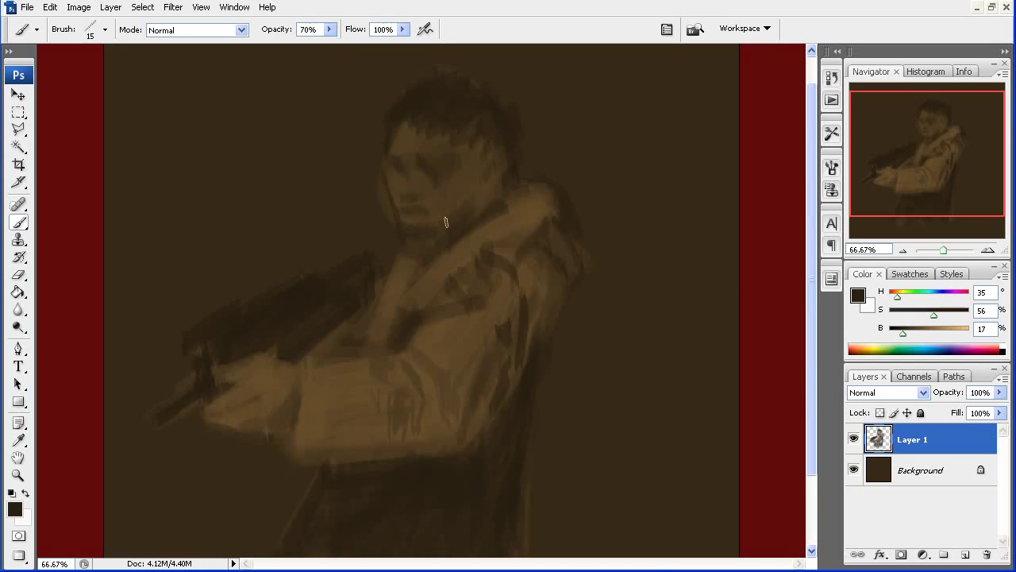
pyautogui.keyDown('alt'); pyautogui.click(407, 280); pyautogui.keyUp('alt')
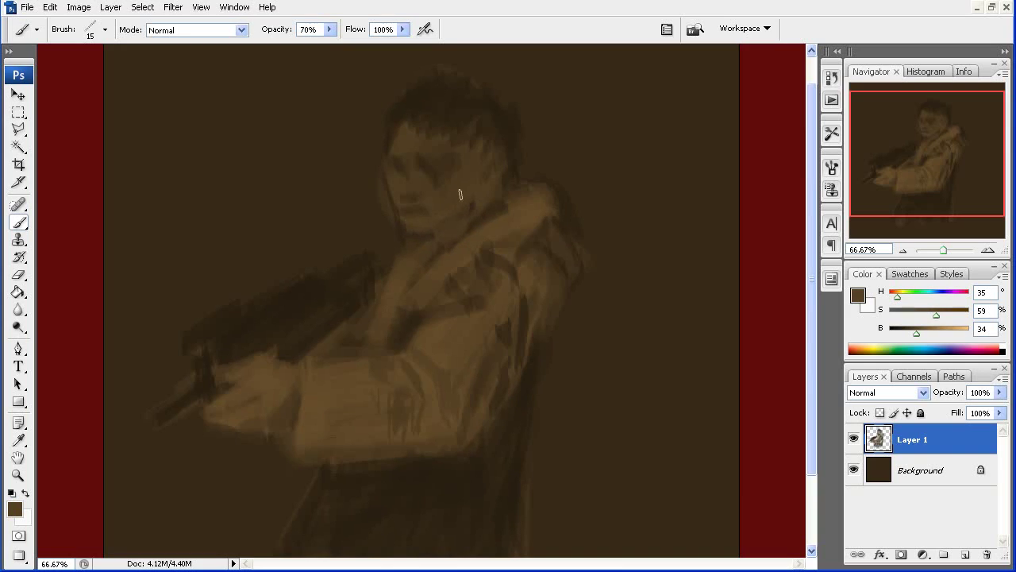
pyautogui.keyDown('alt'); pyautogui.click(429, 234); pyautogui.keyUp('alt')
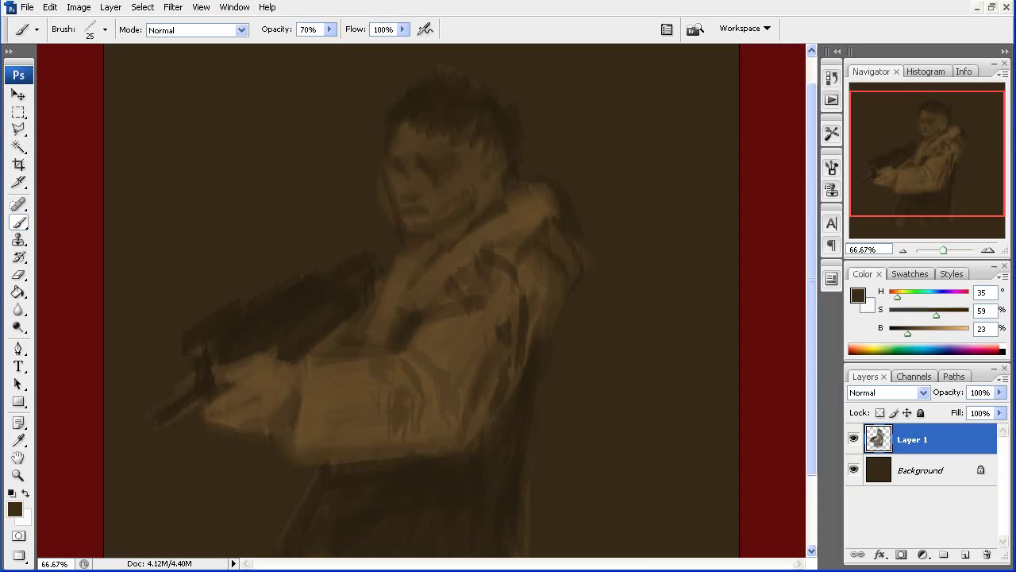
pyautogui.moveTo(397, 119)
pyautogui.mouseDown()
pyautogui.moveTo(409, 190)
pyautogui.moveTo(461, 171)
pyautogui.moveTo(491, 173)
pyautogui.mouseUp()
pyautogui.keyDown('alt'); pyautogui.click(454, 127); pyautogui.keyUp('alt')
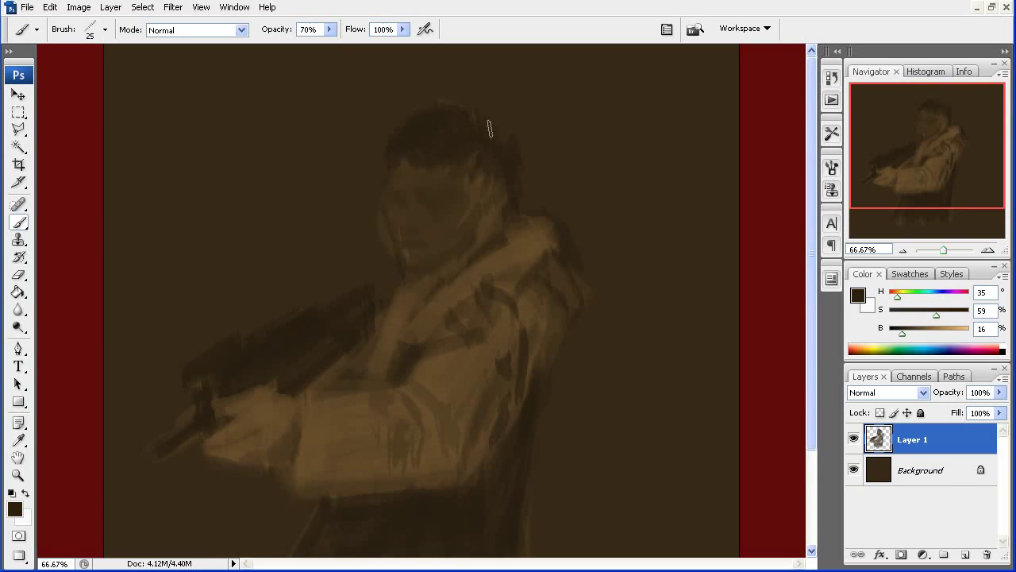
pyautogui.keyDown('alt'); pyautogui.click(542, 166); pyautogui.keyUp('alt')
# Set the brush's Shape Dynamics Angle Jitter Control to Pen Tilt
pyautogui.click(831, 167)
pyautogui.click(682, 322)
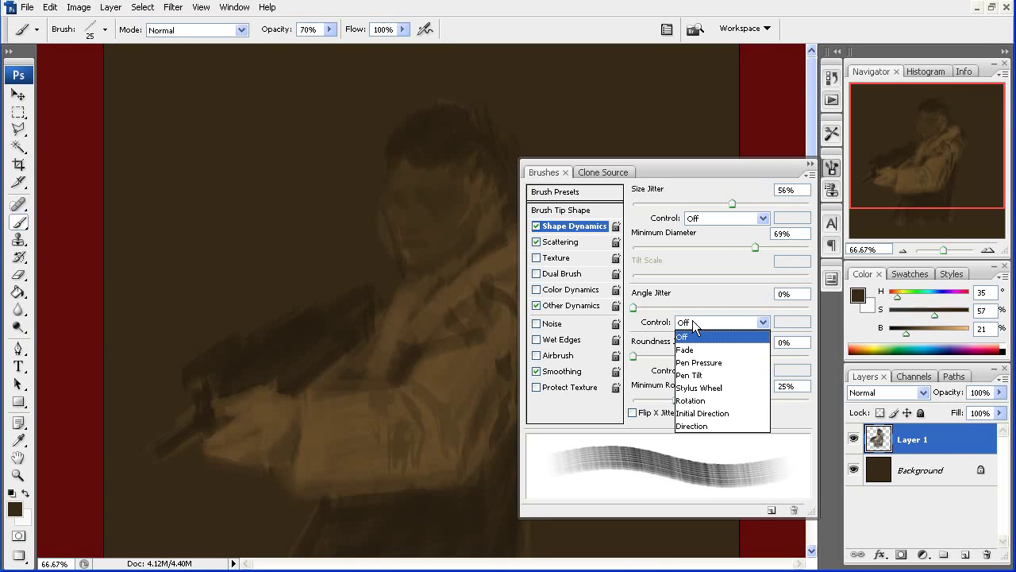
pyautogui.click(698, 374)
pyautogui.click(810, 164)
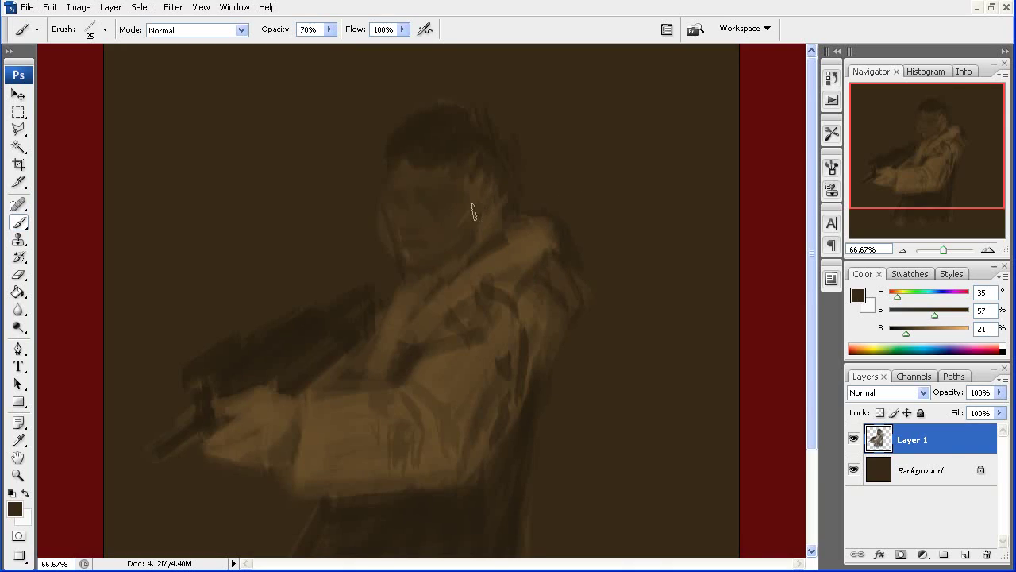
# Sample the dark hair colour and add a dark touch at the hair's edge
pyautogui.keyDown('alt'); pyautogui.click(443, 144); pyautogui.keyUp('alt')
pyautogui.keyDown('alt'); pyautogui.click(541, 117); pyautogui.keyUp('alt')
pyautogui.keyDown('alt'); pyautogui.click(437, 134); pyautogui.keyUp('alt')
pyautogui.moveTo(478, 192); pyautogui.dragTo(480, 205)
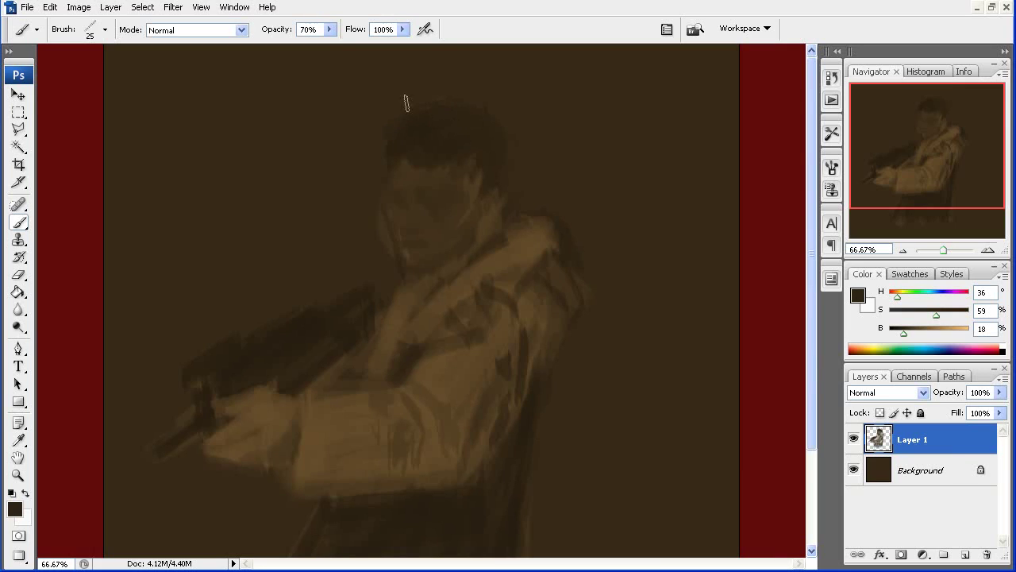
pyautogui.keyDown('alt'); pyautogui.click(502, 132); pyautogui.keyUp('alt')
pyautogui.scroll(-2, 445, 310)
pyautogui.keyDown('alt'); pyautogui.click(356, 357); pyautogui.keyUp('alt')
pyautogui.moveTo(243, 420)
pyautogui.mouseDown()
pyautogui.moveTo(209, 466)
pyautogui.moveTo(236, 447)
pyautogui.mouseUp()
pyautogui.hotkey('ctrl', 'z')
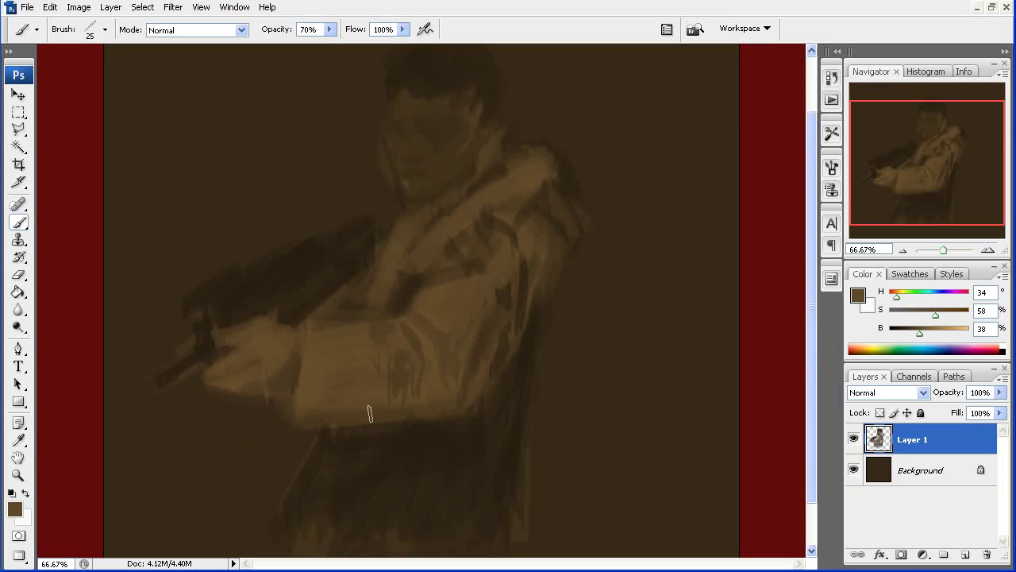
# Paint light strokes along the coat's right edge and near its bottom
pyautogui.scroll(-2, 371, 370)
pyautogui.keyDown('alt'); pyautogui.click(460, 431); pyautogui.keyUp('alt')
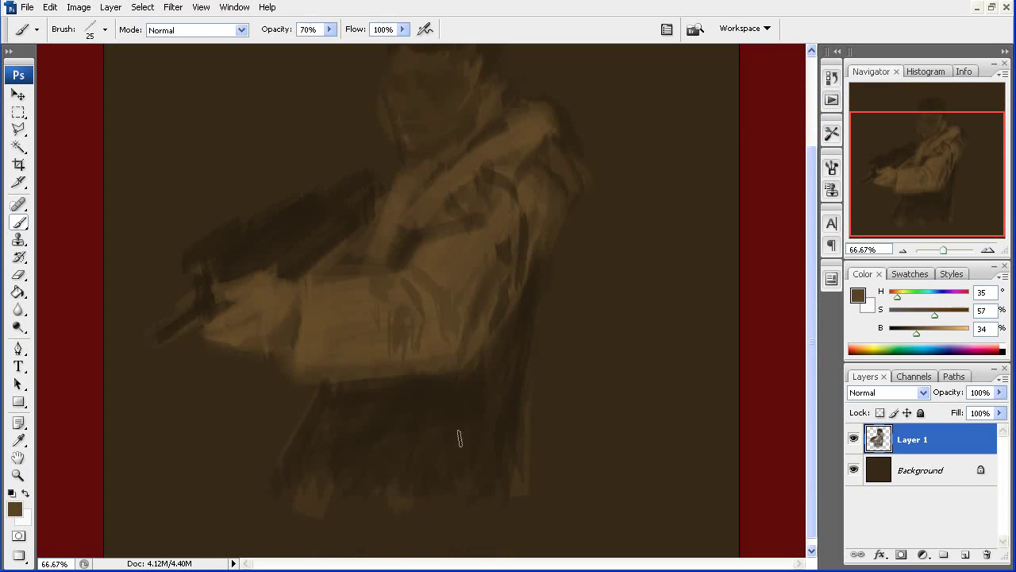
pyautogui.moveTo(463, 426)
pyautogui.mouseDown()
pyautogui.moveTo(513, 397)
pyautogui.moveTo(533, 310)
pyautogui.mouseUp()
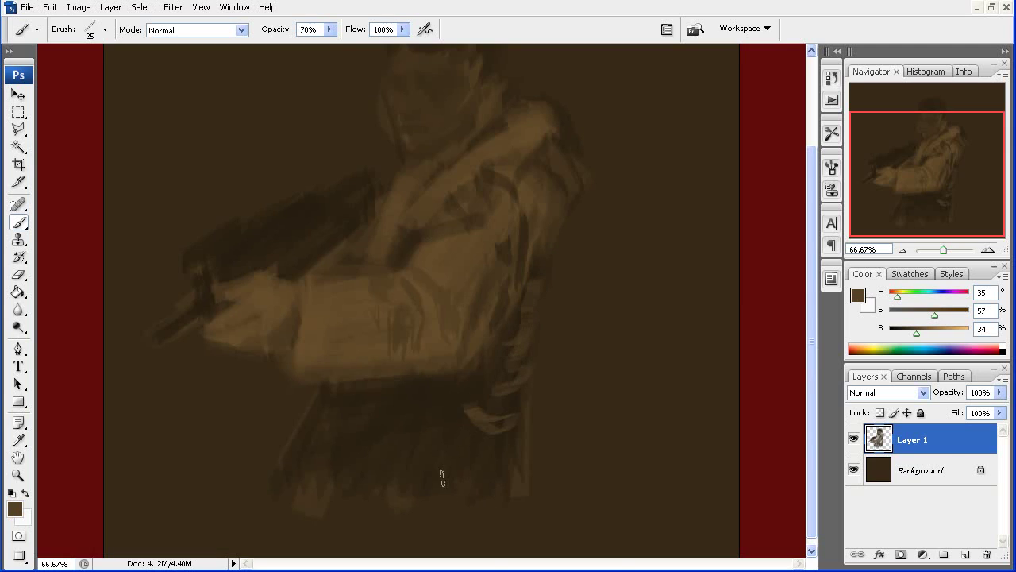
pyautogui.moveTo(439, 476); pyautogui.dragTo(497, 446)
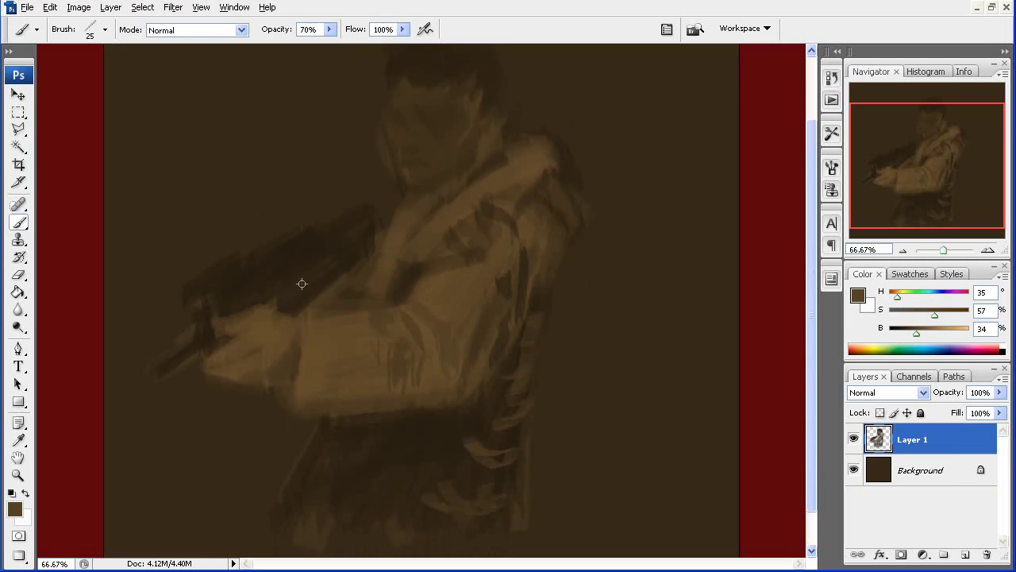
# Choose a dark slate blue paint colour and add an empty Layer 2
pyautogui.keyDown('alt'); pyautogui.click(302, 283); pyautogui.keyUp('alt')
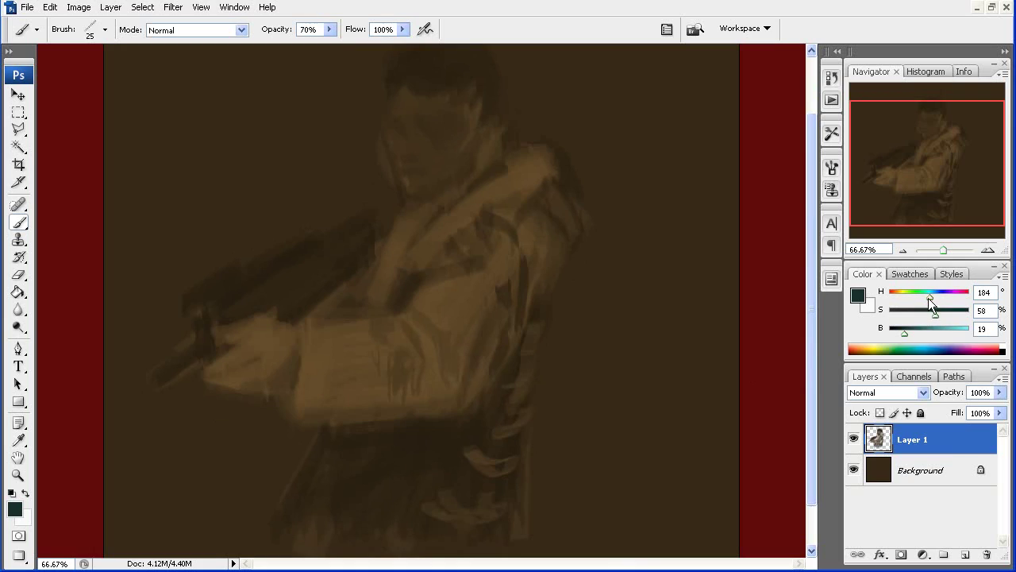
pyautogui.moveTo(940, 319)
pyautogui.mouseDown()
pyautogui.moveTo(942, 332)
pyautogui.moveTo(917, 313)
pyautogui.moveTo(913, 330)
pyautogui.mouseUp()
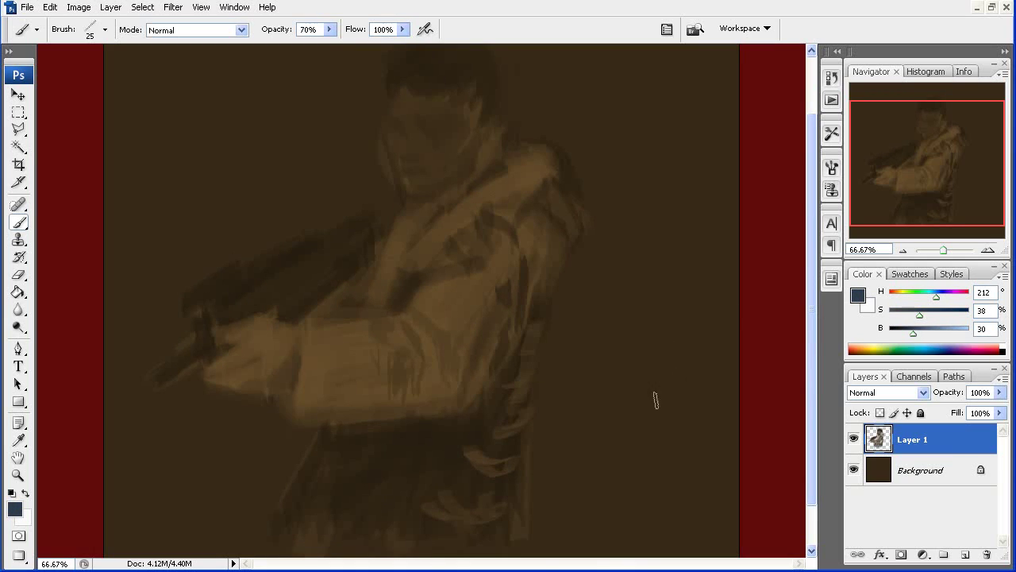
pyautogui.click(963, 553)
# Zoom out, enlarge the brush and paint dark blue across the canvas's upper left
pyautogui.hotkey('ctrl', '-')
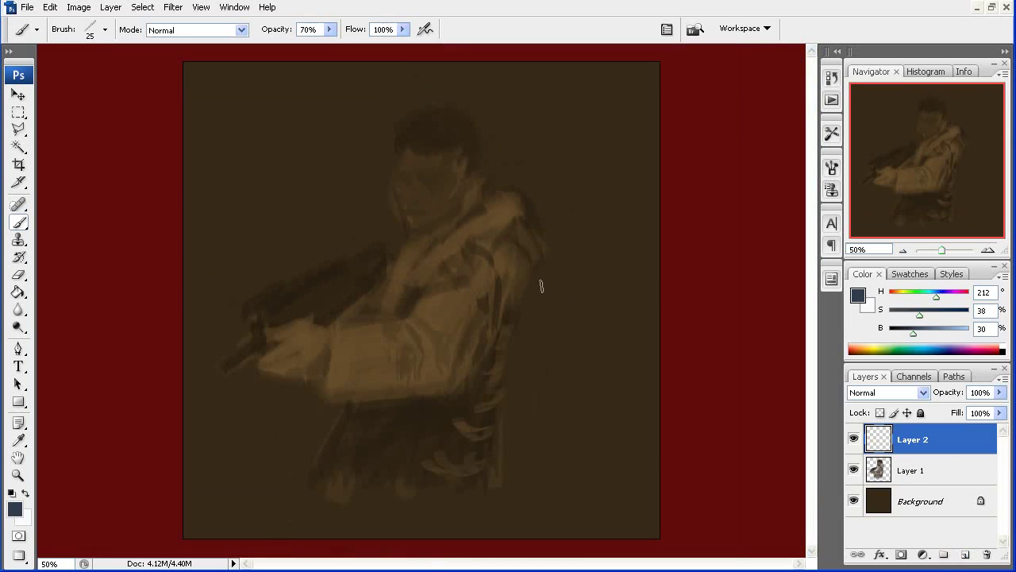
pyautogui.press(']')
pyautogui.press(']')
pyautogui.press(']')
pyautogui.moveTo(348, 94); pyautogui.dragTo(221, 196)
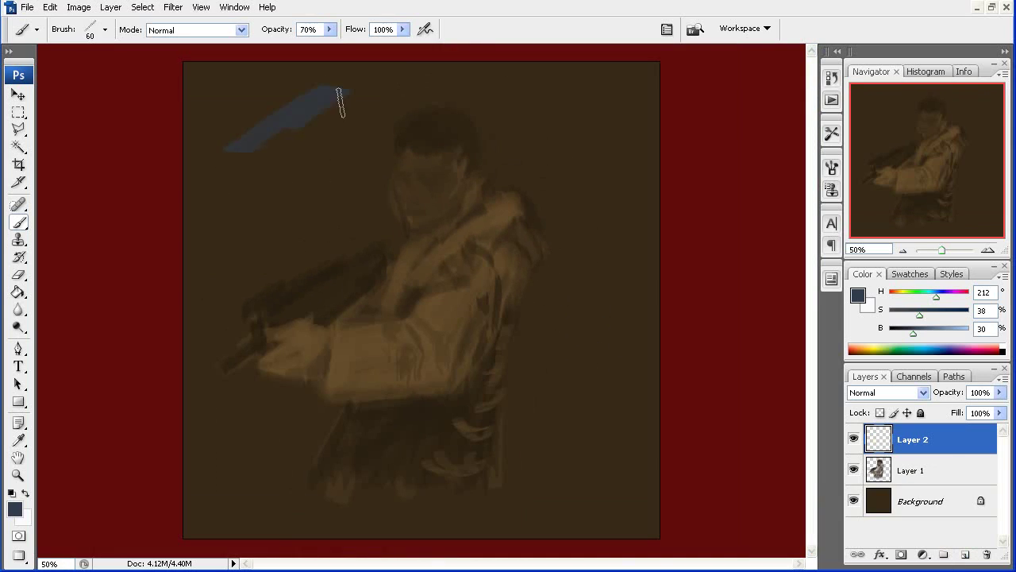
pyautogui.press(']')
pyautogui.moveTo(357, 73); pyautogui.dragTo(210, 139)
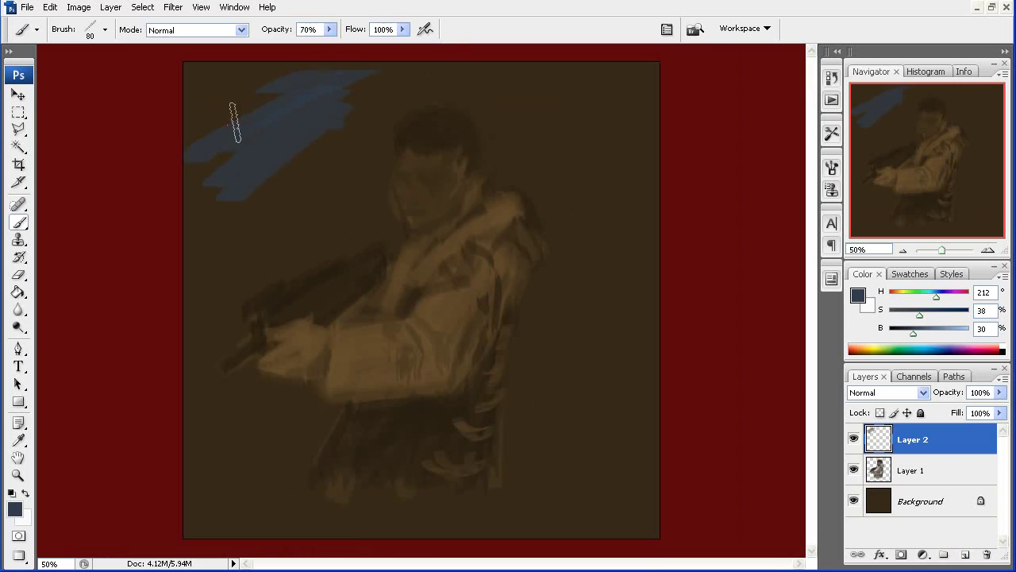
# Set the brush's Angle Jitter Control to Direction and widen the blue down the upper left
pyautogui.click(831, 168)
pyautogui.click(721, 322)
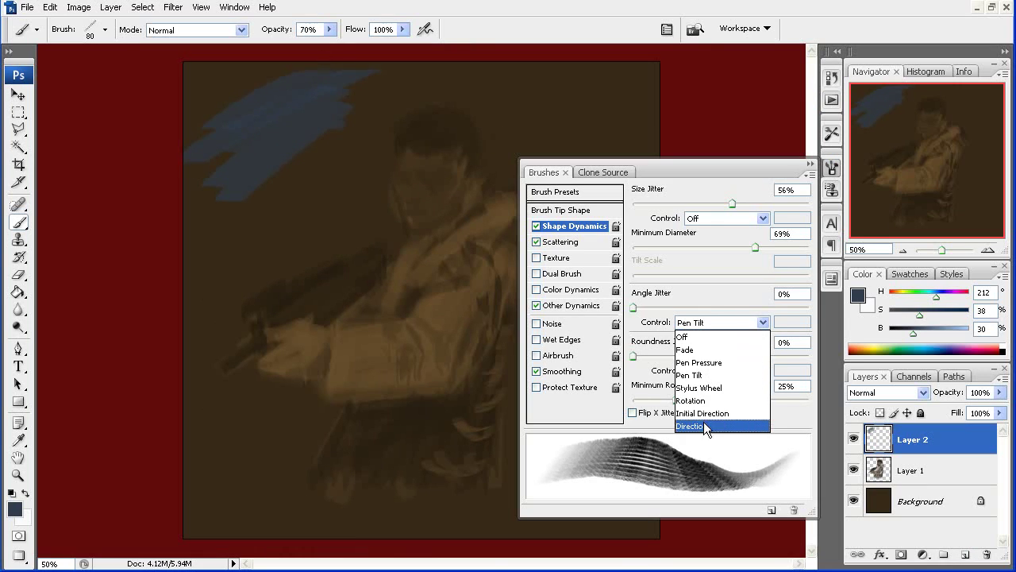
pyautogui.click(705, 426)
pyautogui.click(810, 165)
pyautogui.moveTo(312, 95); pyautogui.dragTo(182, 200)
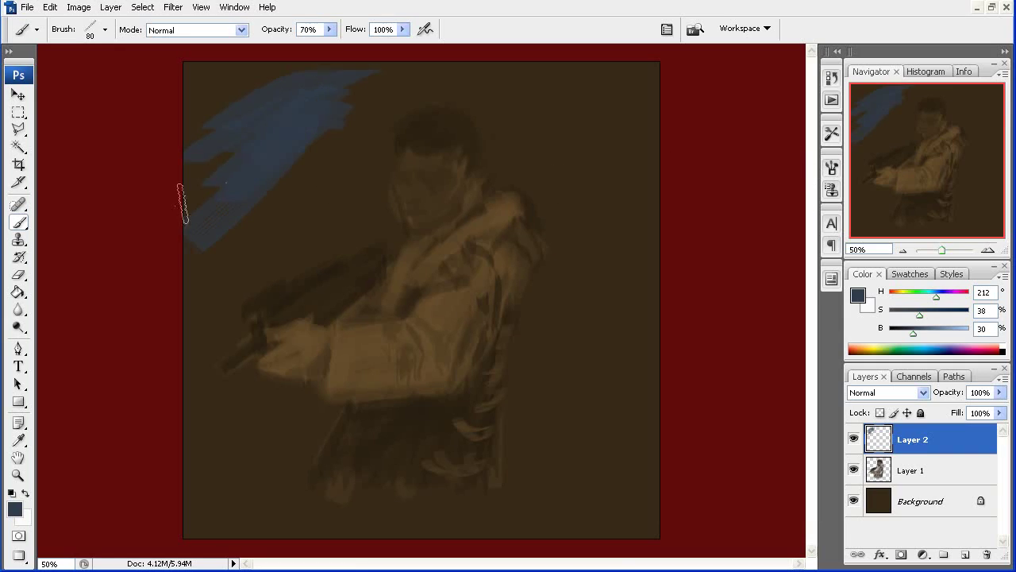
pyautogui.moveTo(341, 90); pyautogui.dragTo(359, 118)
pyautogui.moveTo(342, 175)
pyautogui.mouseDown()
pyautogui.moveTo(297, 227)
pyautogui.moveTo(310, 228)
pyautogui.mouseUp()
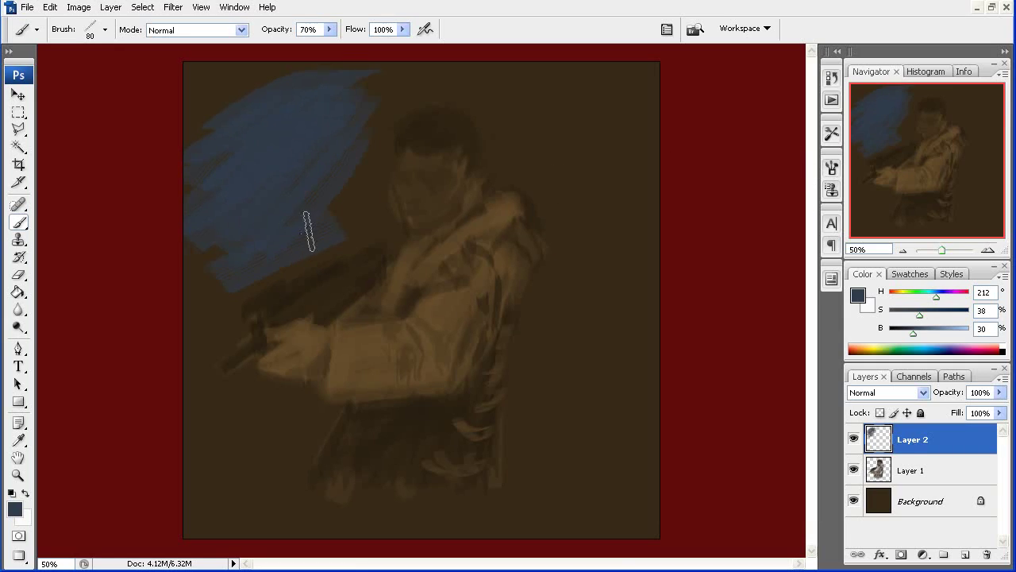
# Switch to a darker, less saturated blue and paint the top edge, left edge and under the arm
pyautogui.moveTo(922, 315); pyautogui.dragTo(906, 332)
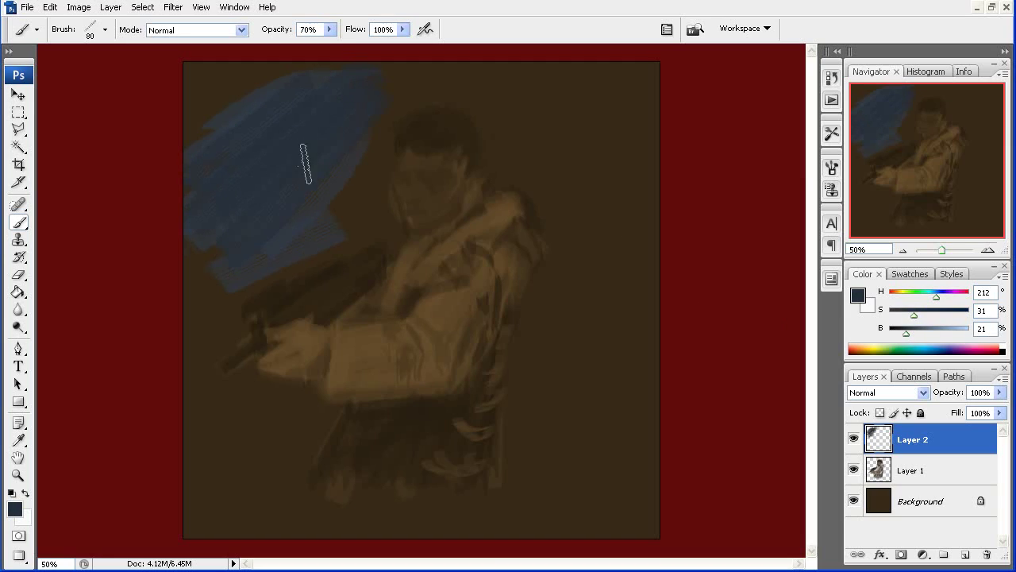
pyautogui.moveTo(914, 315)
pyautogui.mouseDown()
pyautogui.moveTo(908, 324)
pyautogui.moveTo(903, 315)
pyautogui.mouseUp()
pyautogui.moveTo(295, 136)
pyautogui.mouseDown()
pyautogui.moveTo(233, 238)
pyautogui.moveTo(225, 186)
pyautogui.moveTo(243, 101)
pyautogui.moveTo(292, 150)
pyautogui.moveTo(362, 135)
pyautogui.moveTo(416, 76)
pyautogui.moveTo(328, 110)
pyautogui.mouseUp()
pyautogui.moveTo(448, 73)
pyautogui.mouseDown()
pyautogui.moveTo(507, 68)
pyautogui.moveTo(476, 66)
pyautogui.moveTo(557, 133)
pyautogui.moveTo(539, 148)
pyautogui.moveTo(580, 265)
pyautogui.moveTo(540, 325)
pyautogui.moveTo(537, 415)
pyautogui.moveTo(567, 431)
pyautogui.moveTo(599, 367)
pyautogui.moveTo(626, 227)
pyautogui.mouseUp()
pyautogui.moveTo(183, 314); pyautogui.dragTo(208, 270)
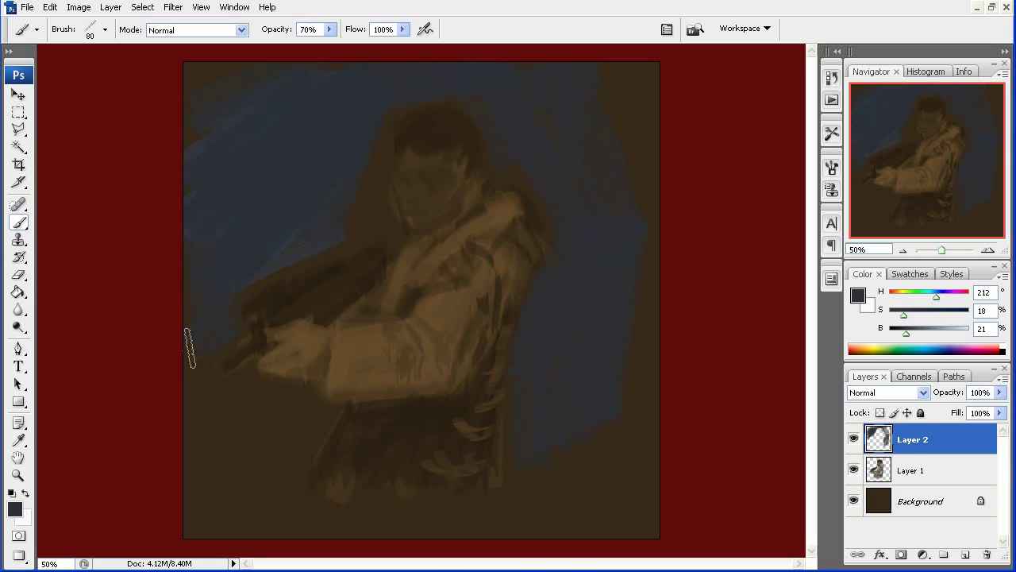
pyautogui.moveTo(190, 347)
pyautogui.mouseDown()
pyautogui.moveTo(240, 397)
pyautogui.moveTo(286, 408)
pyautogui.moveTo(211, 429)
pyautogui.moveTo(220, 416)
pyautogui.moveTo(265, 431)
pyautogui.mouseUp()
pyautogui.moveTo(519, 397); pyautogui.dragTo(588, 447)
# Paint blue around the shoulder with a smaller brush, then enlarge the brush again
pyautogui.press('[')
pyautogui.press('[')
pyautogui.press('[')
pyautogui.moveTo(511, 407); pyautogui.dragTo(537, 207)
pyautogui.scroll(1, 436, 177)
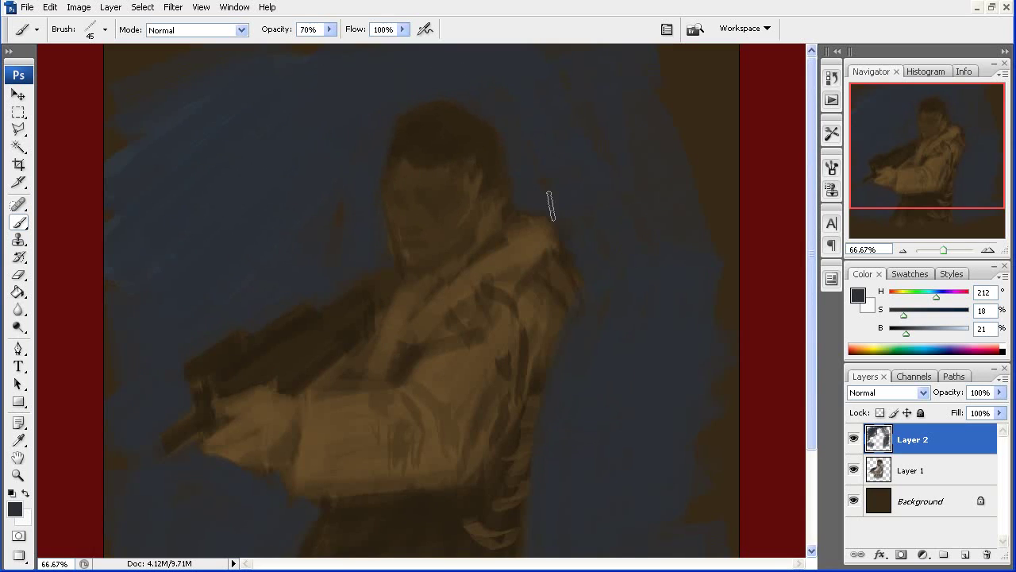
pyautogui.scroll(-1, 613, 133)
pyautogui.press(']')
pyautogui.press(']')
pyautogui.press(']')
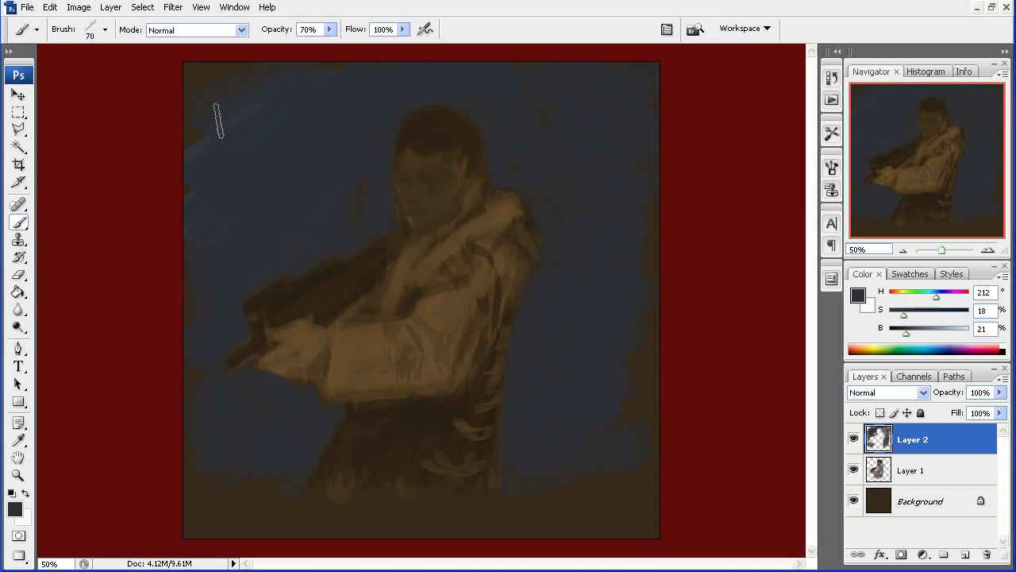
# Brush faint pale blue-grey streaks across the upper left at 10% opacity
pyautogui.moveTo(909, 332); pyautogui.dragTo(927, 332)
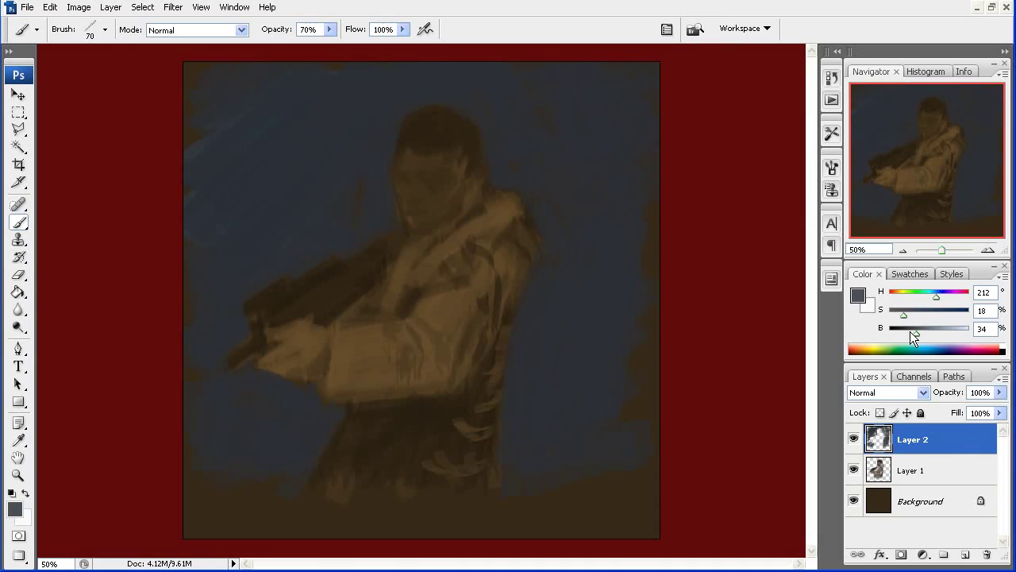
pyautogui.press('3')
pyautogui.moveTo(258, 155); pyautogui.dragTo(230, 181)
pyautogui.moveTo(354, 92)
pyautogui.mouseDown()
pyautogui.moveTo(263, 193)
pyautogui.moveTo(358, 159)
pyautogui.mouseUp()
pyautogui.hotkey('ctrl', 'alt', 'z')
pyautogui.hotkey('ctrl', 'alt', 'z')
pyautogui.hotkey('ctrl', 'alt', 'z')
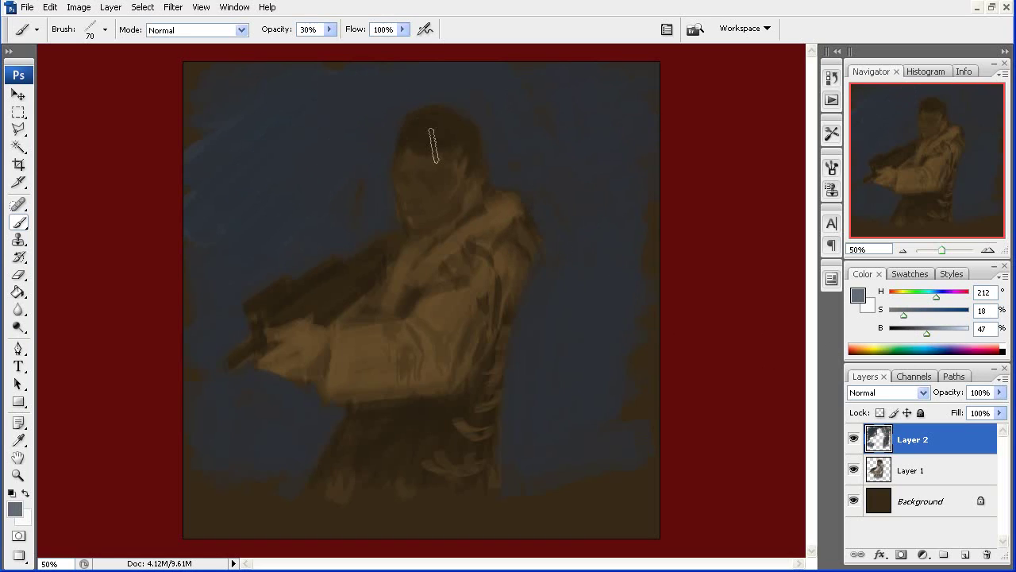
pyautogui.press('1')
pyautogui.moveTo(259, 173)
pyautogui.mouseDown()
pyautogui.moveTo(392, 93)
pyautogui.moveTo(311, 204)
pyautogui.moveTo(367, 209)
pyautogui.mouseUp()
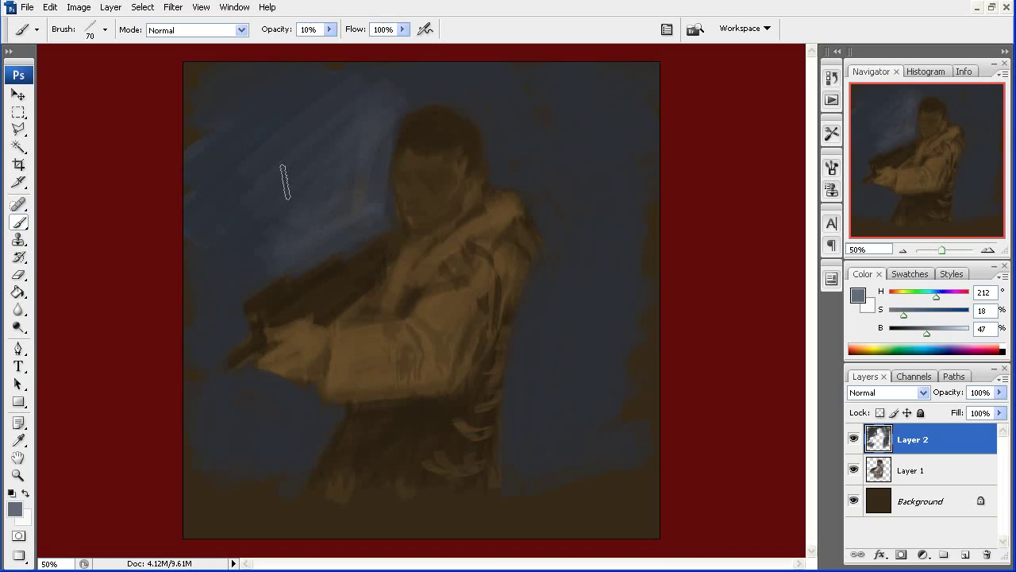
# Enlarge the brush, sample several background blues, and move Layer 2 below Layer 1
pyautogui.keyDown('alt'); pyautogui.click(270, 182); pyautogui.keyUp('alt')
pyautogui.press(']')
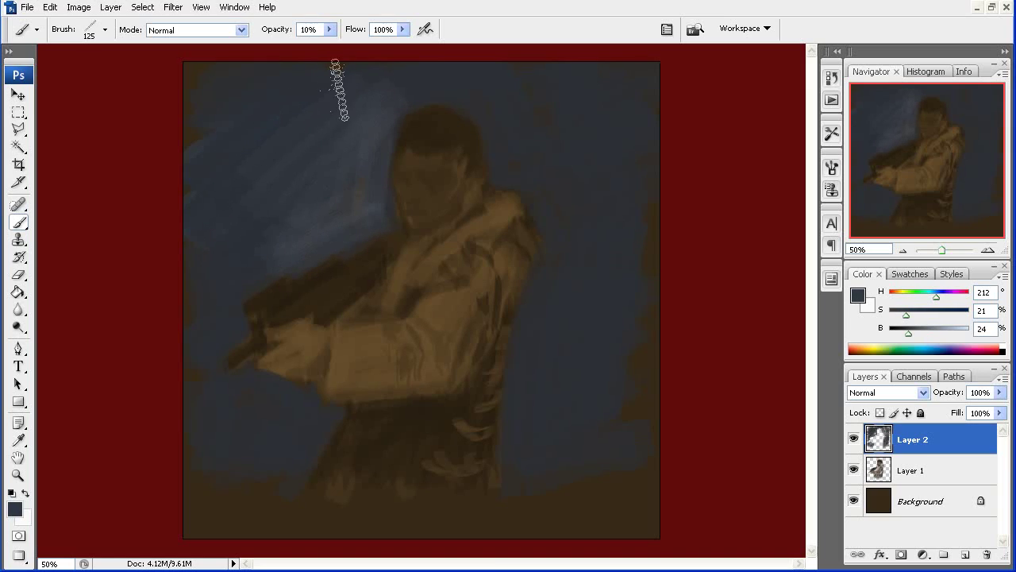
pyautogui.press(']')
pyautogui.press(']')
pyautogui.press(']')
pyautogui.keyDown('alt'); pyautogui.click(361, 125); pyautogui.keyUp('alt')
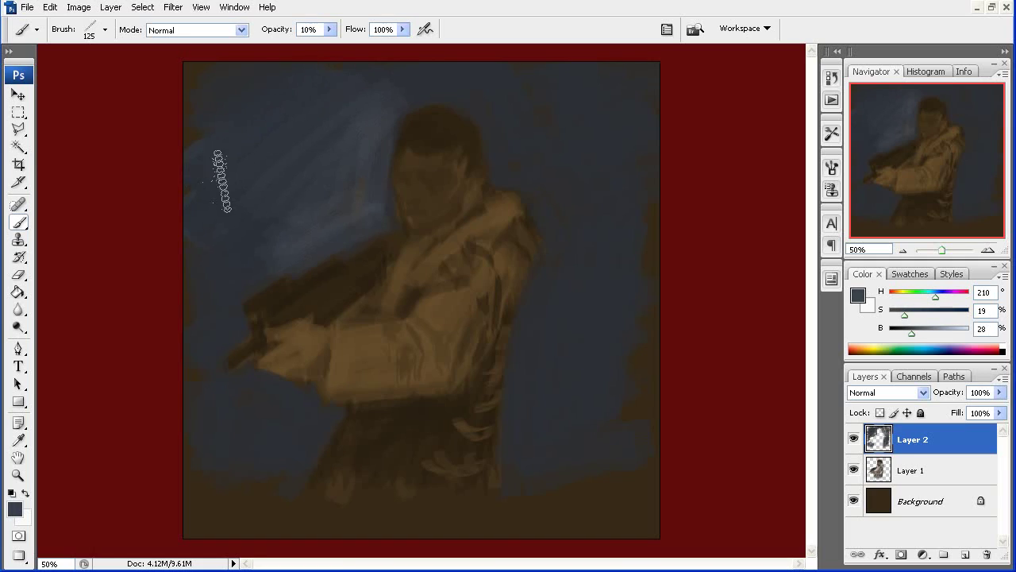
pyautogui.keyDown('alt'); pyautogui.click(340, 113); pyautogui.keyUp('alt')
pyautogui.keyDown('alt'); pyautogui.click(369, 139); pyautogui.keyUp('alt')
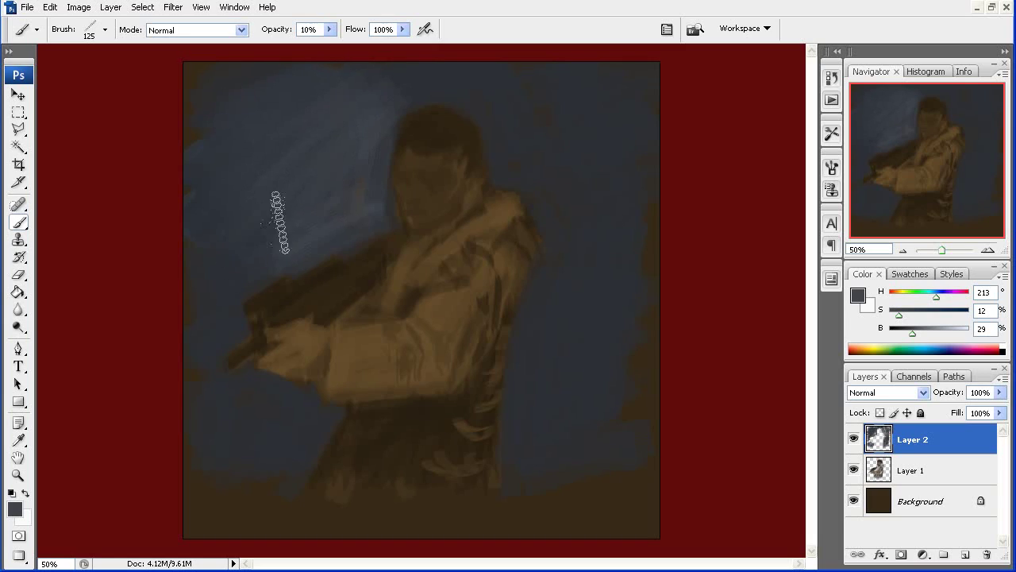
pyautogui.moveTo(940, 447); pyautogui.dragTo(921, 477)
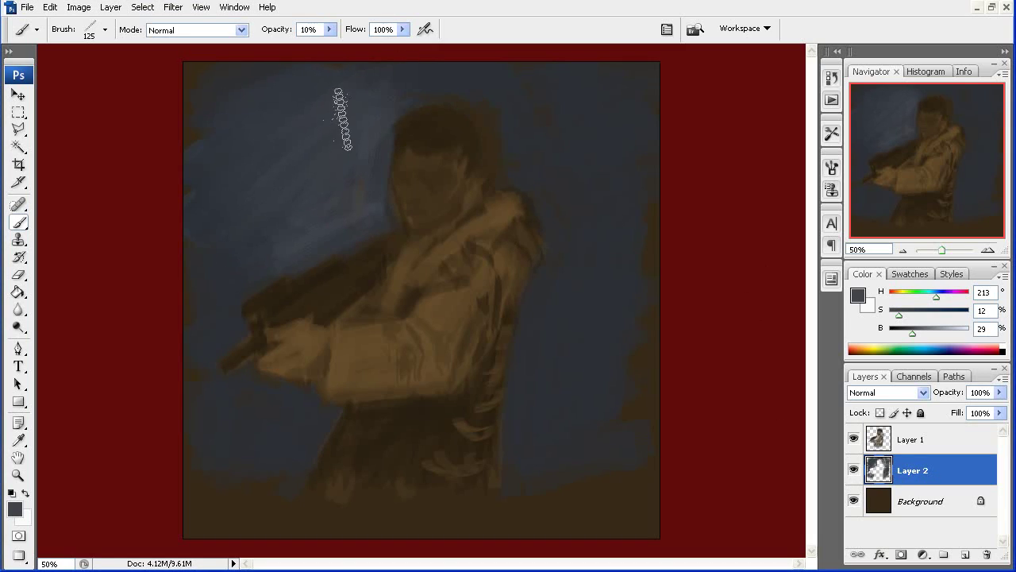
# Paint a faint near-black stroke beside the figure on Layer 2
pyautogui.press('[')
pyautogui.press('[')
pyautogui.press('[')
pyautogui.moveTo(912, 333); pyautogui.dragTo(898, 333)
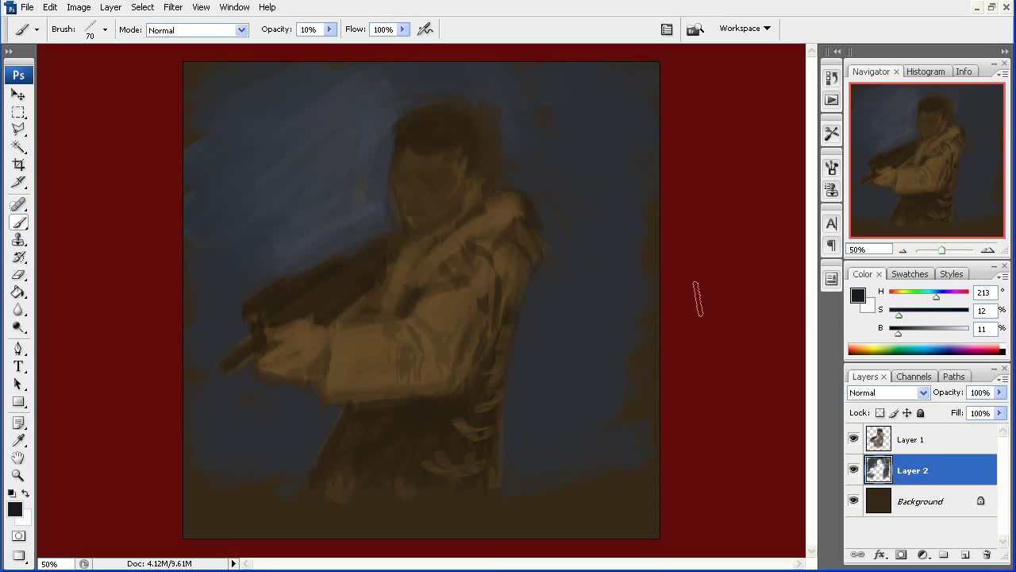
pyautogui.press(']')
pyautogui.press(']')
pyautogui.press(']')
pyautogui.press(']')
pyautogui.press(']')
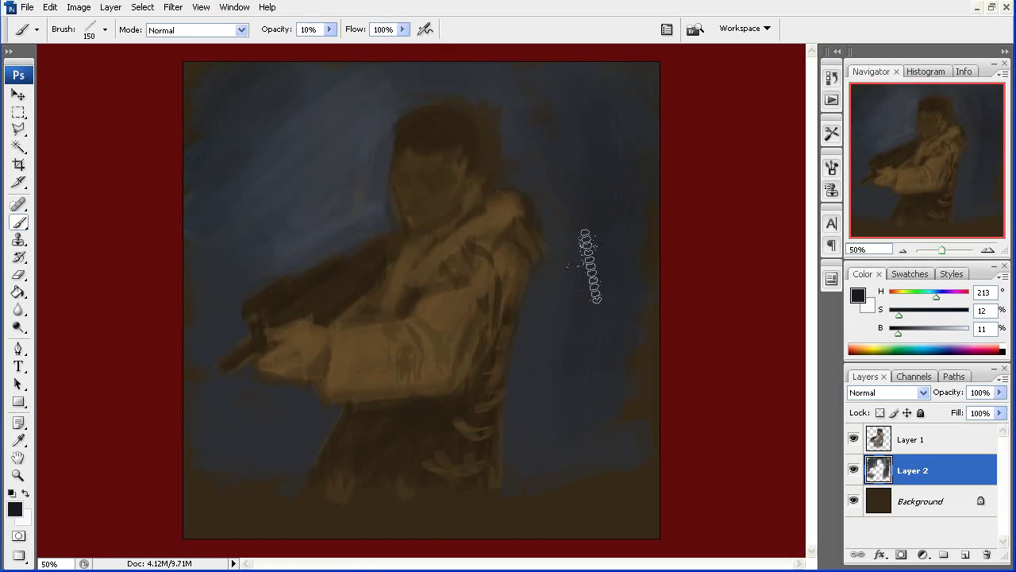
pyautogui.moveTo(618, 302); pyautogui.dragTo(578, 259)
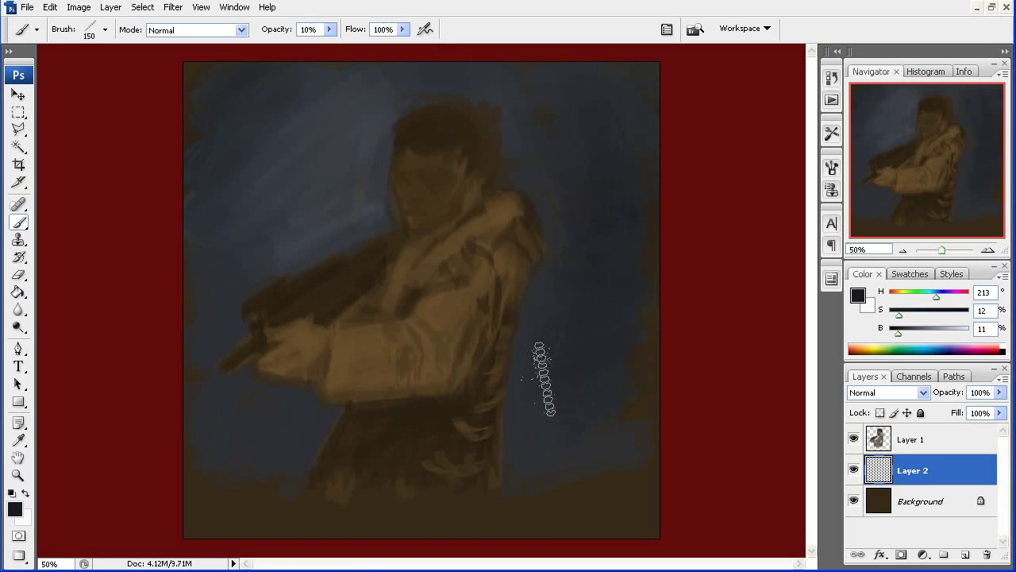
# Zoom in, sample a grey-blue, and shift the paint colour to muted olive green (H 83, S 35, B 48)
pyautogui.hotkey('ctrl', '+')
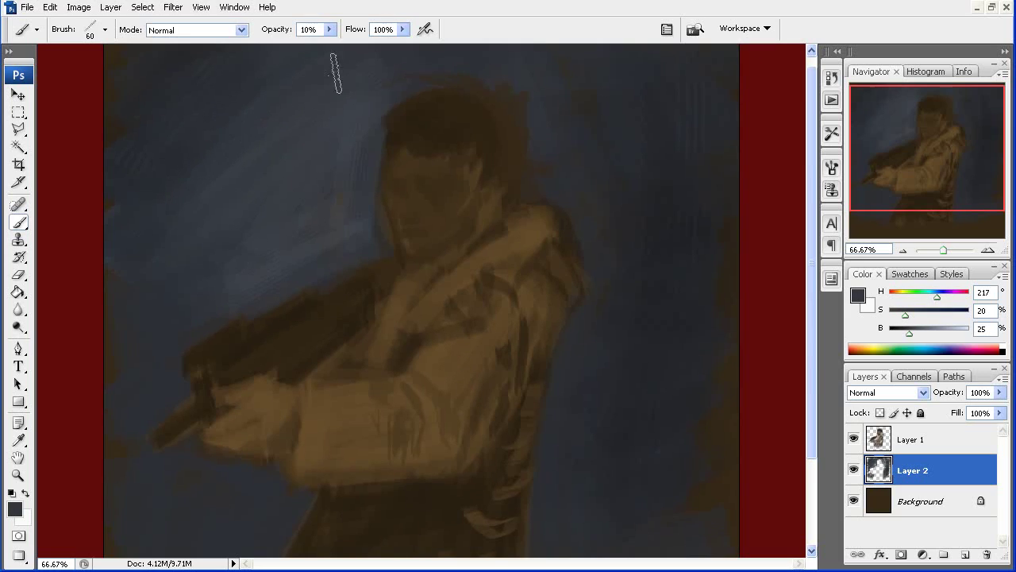
pyautogui.keyDown('alt'); pyautogui.click(336, 156); pyautogui.keyUp('alt')
pyautogui.moveTo(923, 296); pyautogui.dragTo(918, 295)
pyautogui.moveTo(908, 331); pyautogui.dragTo(929, 308)
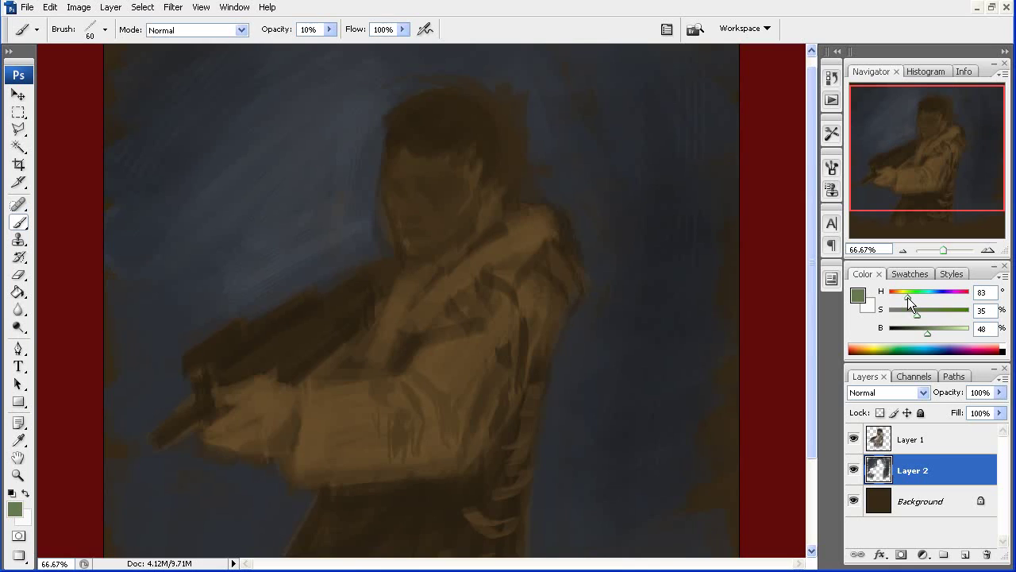
# Cool the green, switch to Layer 1, and paint a green stroke on the sleeve
pyautogui.moveTo(907, 297); pyautogui.dragTo(912, 297)
pyautogui.moveTo(450, 381); pyautogui.dragTo(463, 329)
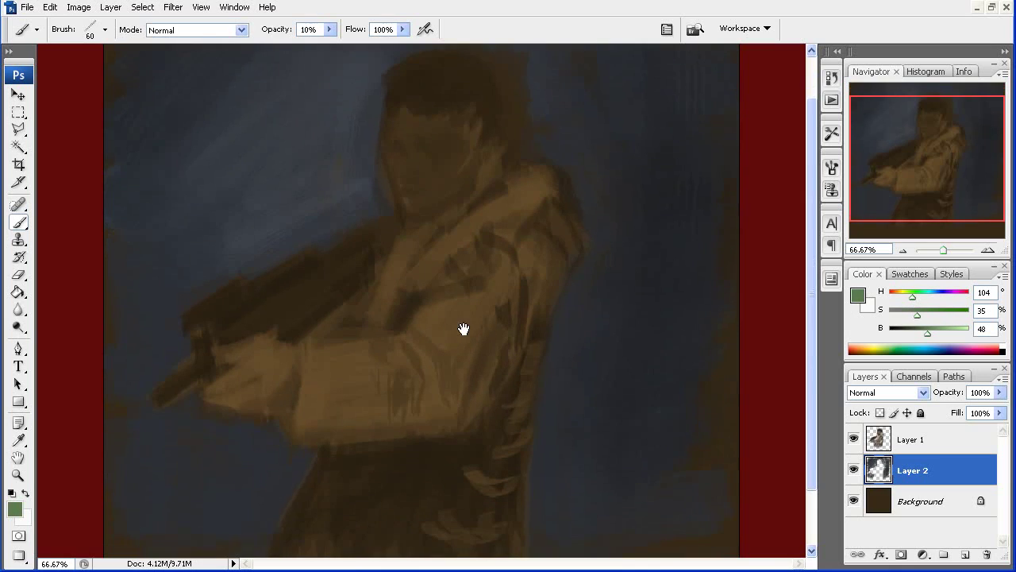
pyautogui.click(913, 445)
pyautogui.press('[')
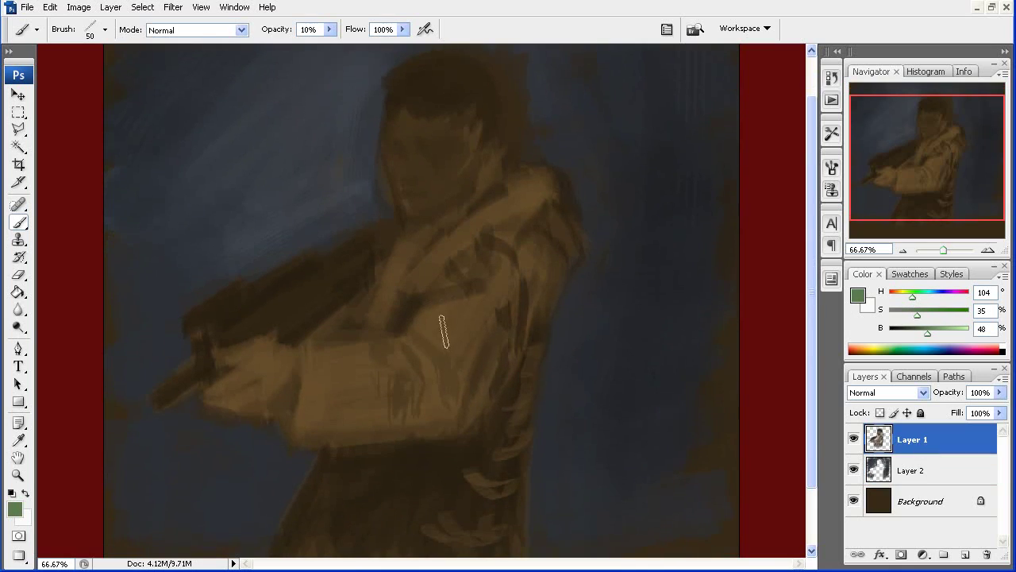
pyautogui.moveTo(426, 324); pyautogui.dragTo(429, 333)
# At 40% opacity, paint darker teal strokes over the lit arm patch and forearm
pyautogui.press('[')
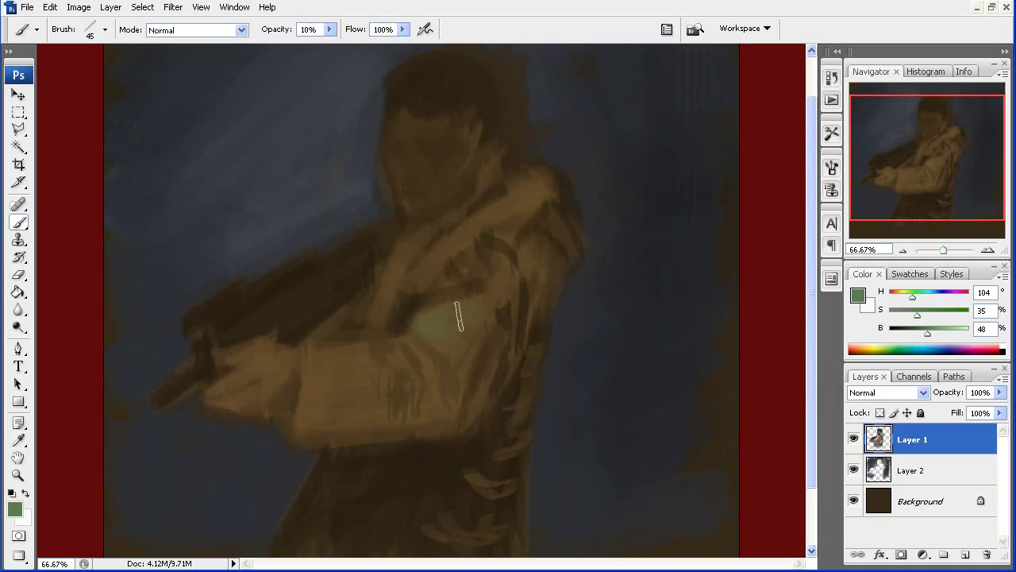
pyautogui.moveTo(927, 335); pyautogui.dragTo(911, 336)
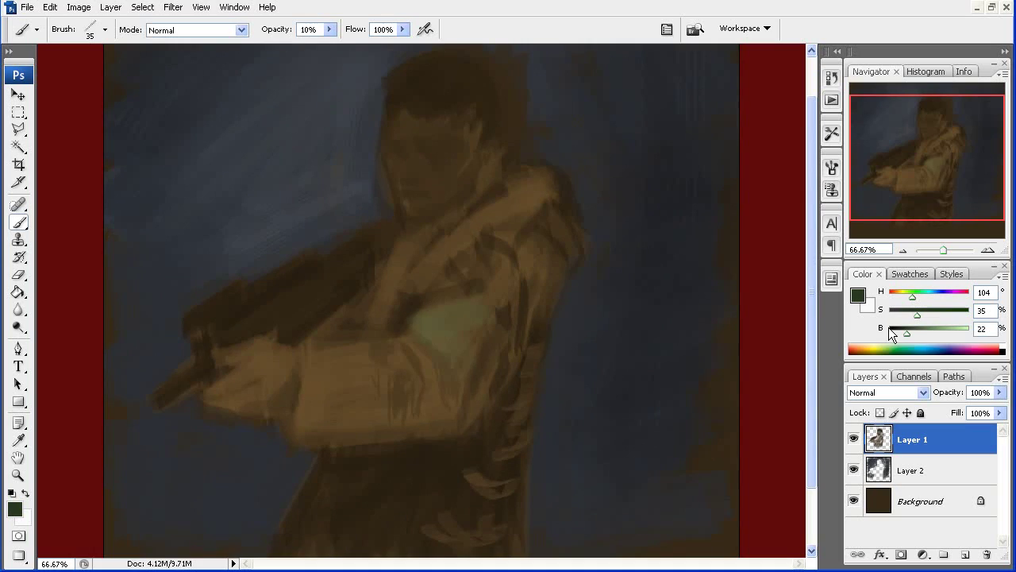
pyautogui.press('4')
pyautogui.moveTo(449, 326)
pyautogui.mouseDown()
pyautogui.moveTo(456, 308)
pyautogui.moveTo(453, 331)
pyautogui.moveTo(415, 335)
pyautogui.mouseUp()
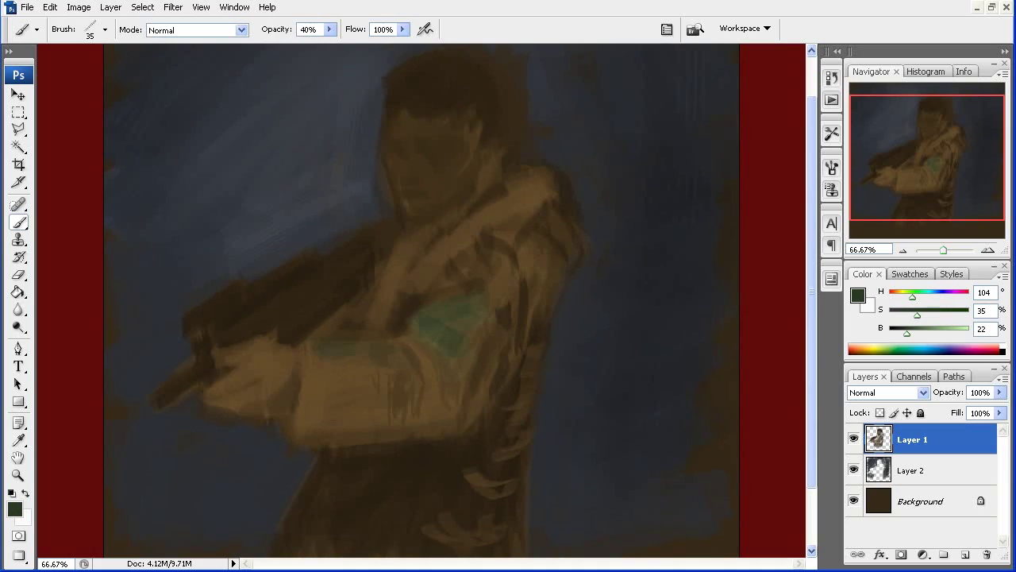
pyautogui.moveTo(328, 347); pyautogui.dragTo(311, 425)
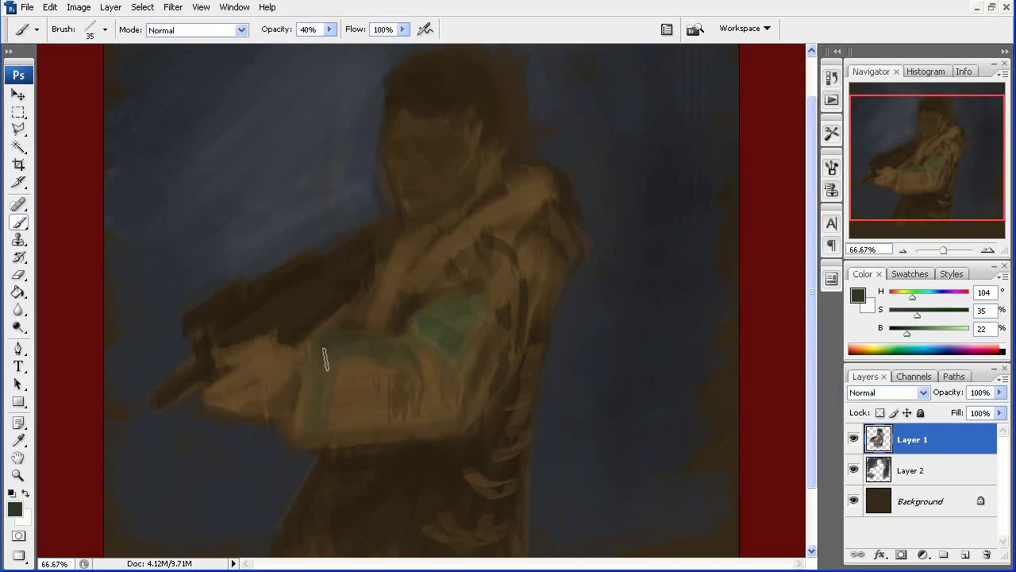
pyautogui.moveTo(333, 373); pyautogui.dragTo(357, 381)
# Paint darker strokes along the forearm's lower edge and right end
pyautogui.moveTo(907, 333); pyautogui.dragTo(898, 332)
pyautogui.moveTo(407, 432)
pyautogui.mouseDown()
pyautogui.moveTo(309, 429)
pyautogui.moveTo(431, 405)
pyautogui.moveTo(438, 425)
pyautogui.mouseUp()
pyautogui.press('[')
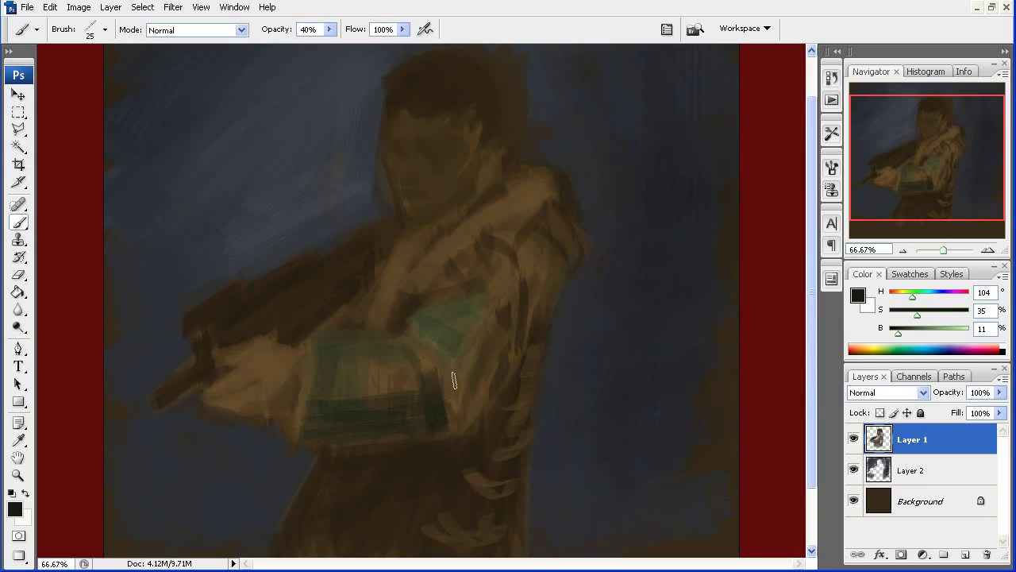
pyautogui.moveTo(454, 381)
pyautogui.mouseDown()
pyautogui.moveTo(432, 335)
pyautogui.moveTo(456, 406)
pyautogui.mouseUp()
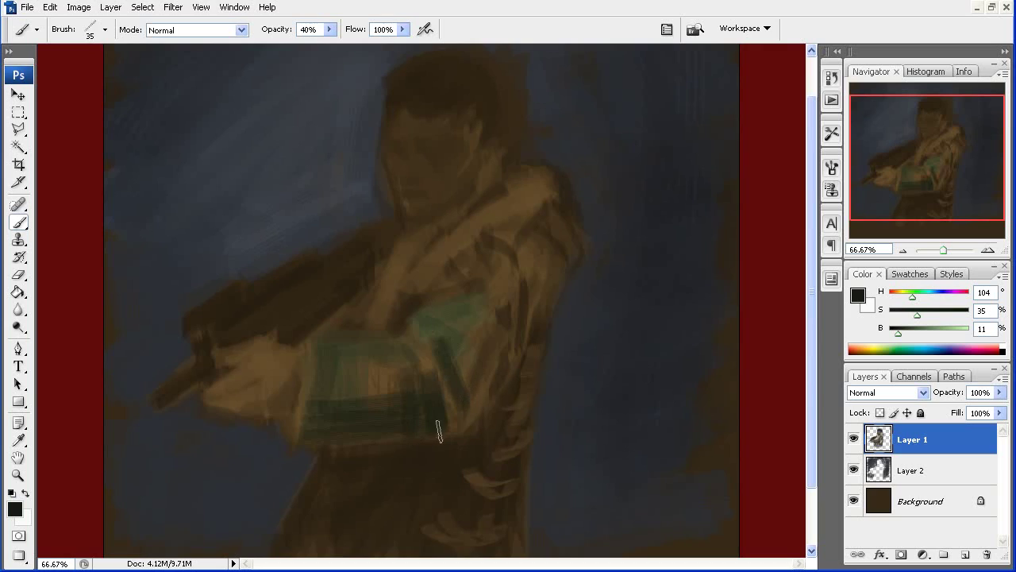
pyautogui.press(']')
pyautogui.press(']')
# Darken the forearm's right end, the sleeve's right side and the upper shoulder
pyautogui.moveTo(465, 363); pyautogui.dragTo(461, 413)
pyautogui.moveTo(519, 283)
pyautogui.mouseDown()
pyautogui.moveTo(519, 307)
pyautogui.moveTo(437, 291)
pyautogui.moveTo(445, 317)
pyautogui.moveTo(347, 366)
pyautogui.moveTo(419, 357)
pyautogui.moveTo(329, 352)
pyautogui.mouseUp()
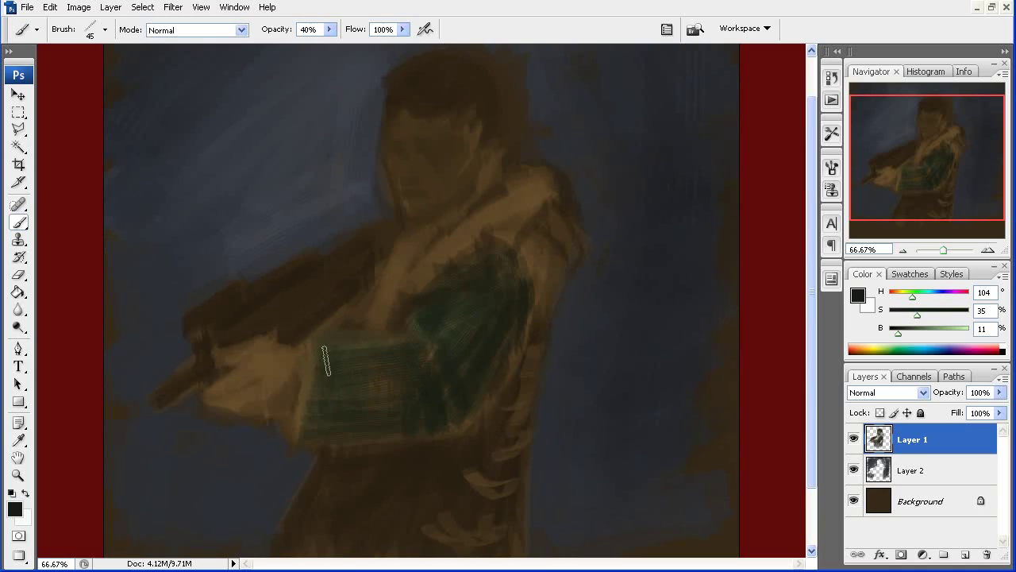
pyautogui.press('[')
pyautogui.press('[')
pyautogui.press('[')
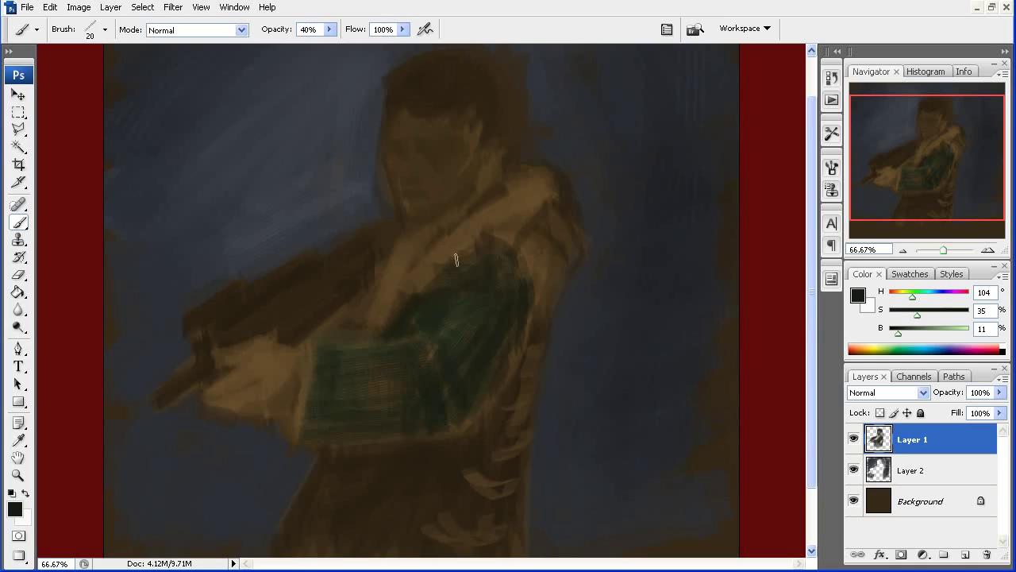
pyautogui.moveTo(473, 252); pyautogui.dragTo(514, 238)
pyautogui.press('[')
pyautogui.press('[')
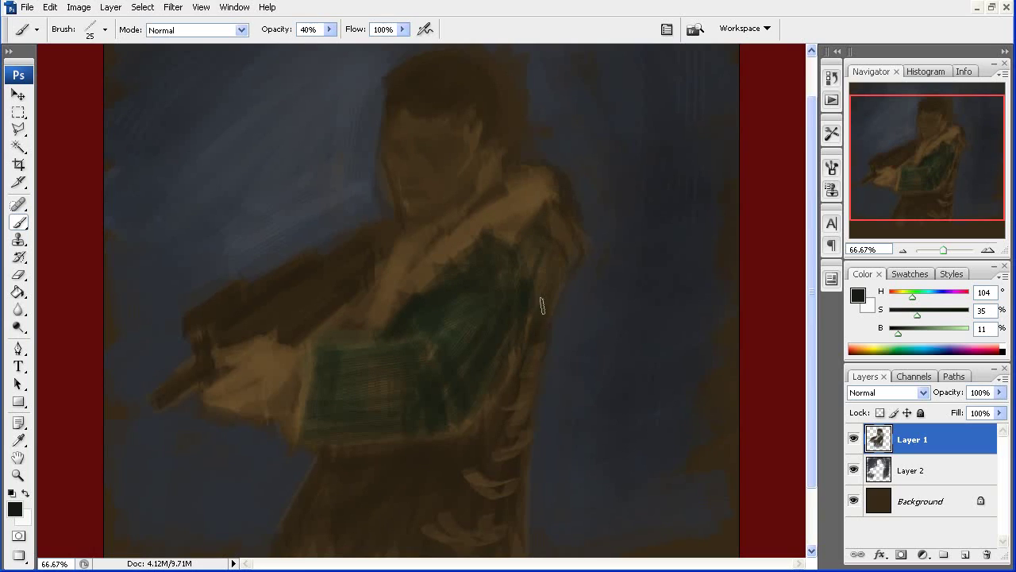
pyautogui.press(']')
pyautogui.press(']')
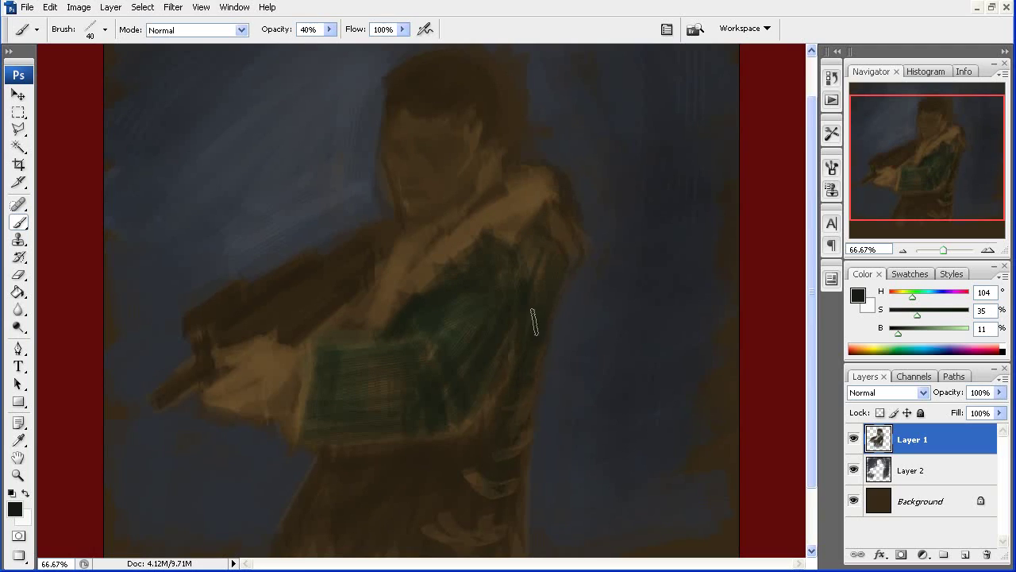
# Paint dark green over the waist, belt and lower robe, and darken the sleeve strokes
pyautogui.moveTo(345, 454); pyautogui.dragTo(416, 449)
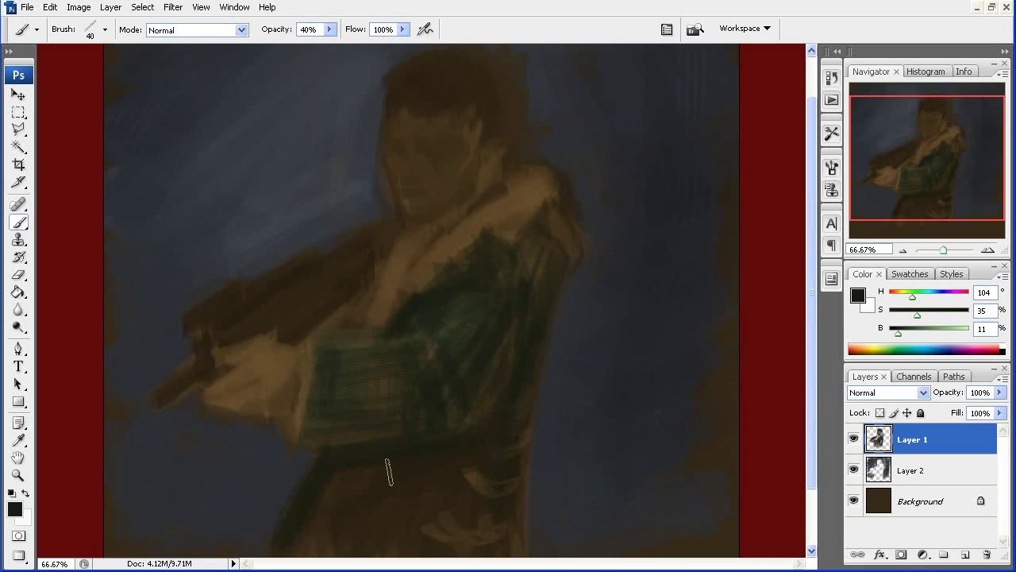
pyautogui.scroll(-1, 397, 445)
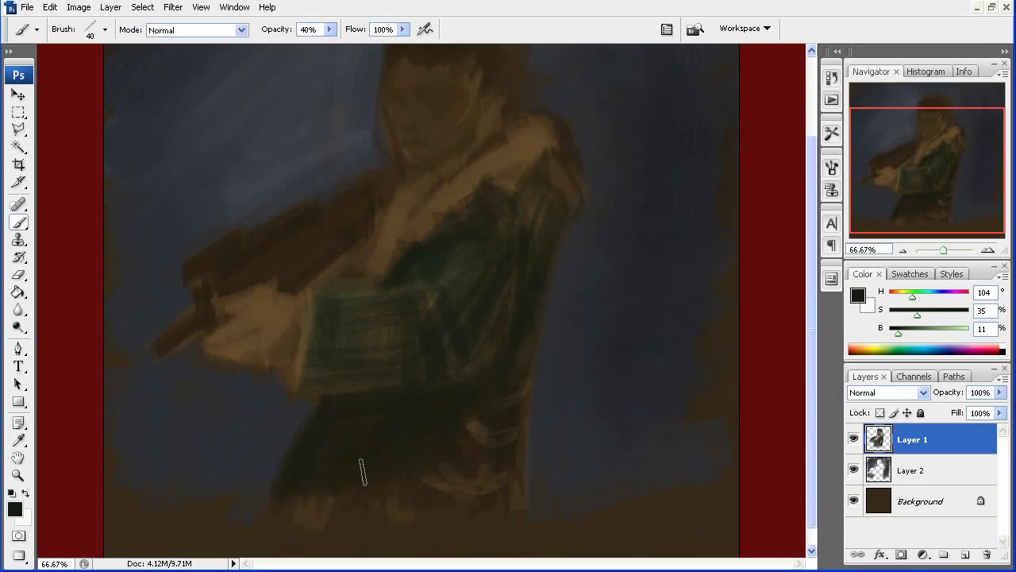
pyautogui.moveTo(363, 472); pyautogui.dragTo(464, 481)
pyautogui.press('[')
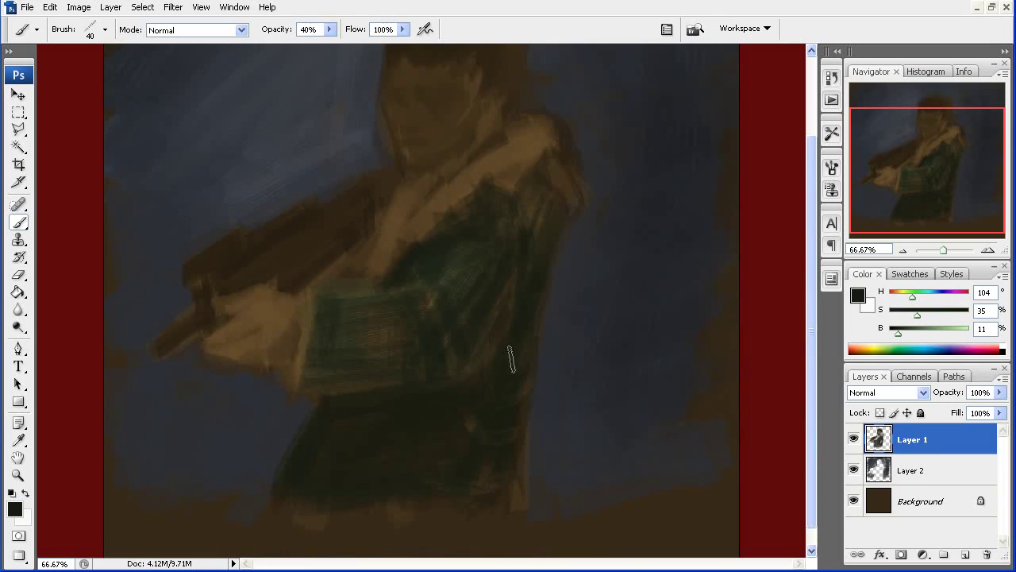
pyautogui.scroll(2, 476, 373)
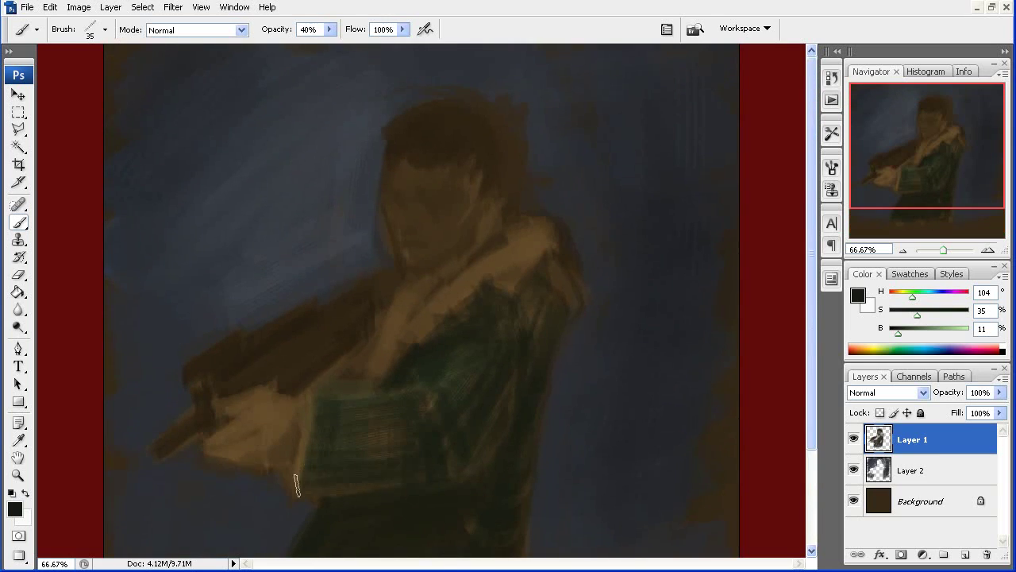
pyautogui.moveTo(322, 476); pyautogui.dragTo(337, 417)
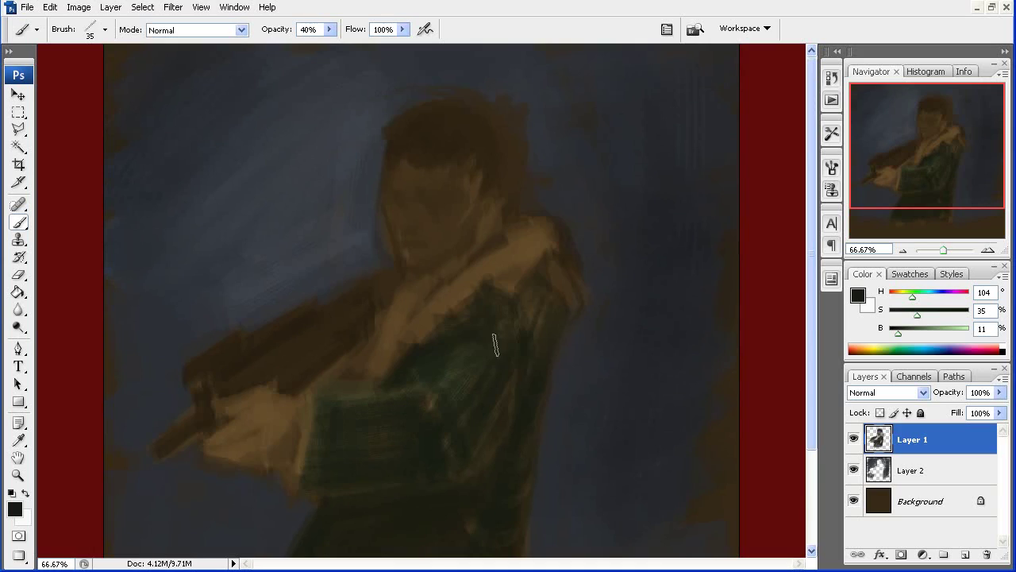
# At 60% opacity with a smaller brush, paint dark green over the chest and shoulders
pyautogui.press('[')
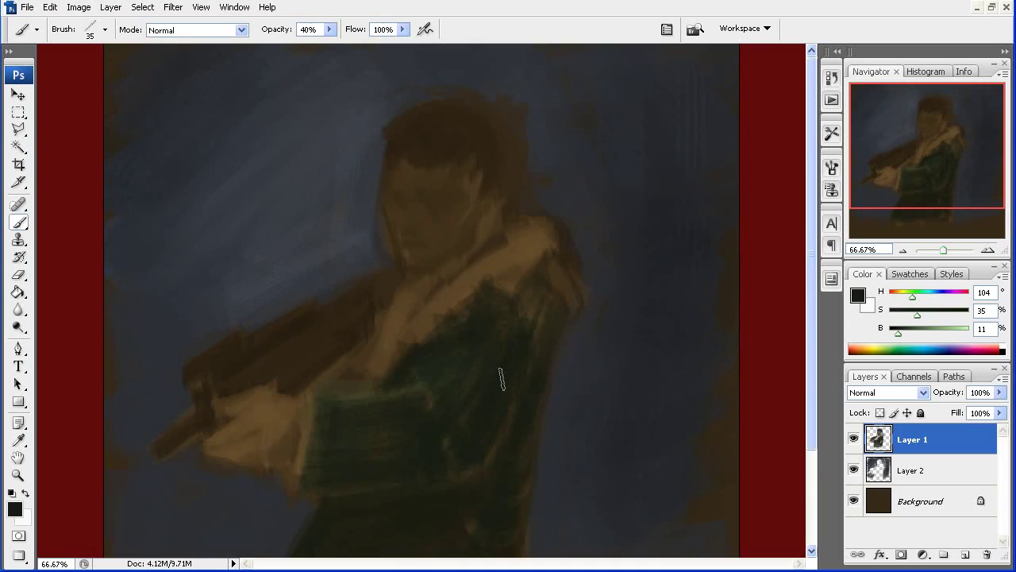
pyautogui.press('[')
pyautogui.press('6')
pyautogui.moveTo(389, 373); pyautogui.dragTo(456, 289)
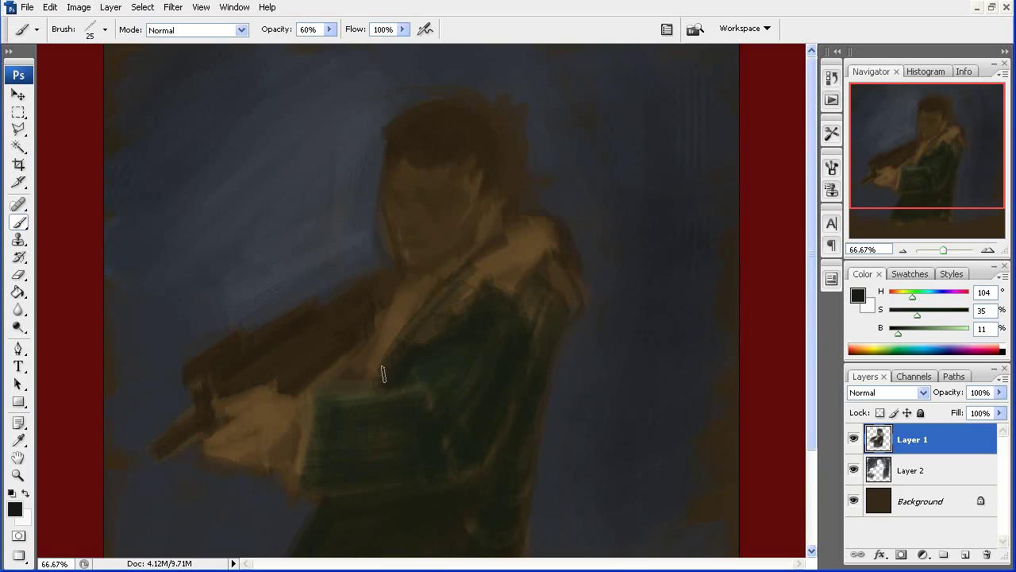
pyautogui.moveTo(399, 363); pyautogui.dragTo(509, 254)
pyautogui.moveTo(432, 318); pyautogui.dragTo(536, 251)
pyautogui.moveTo(520, 290); pyautogui.dragTo(500, 270)
pyautogui.moveTo(445, 309); pyautogui.dragTo(475, 274)
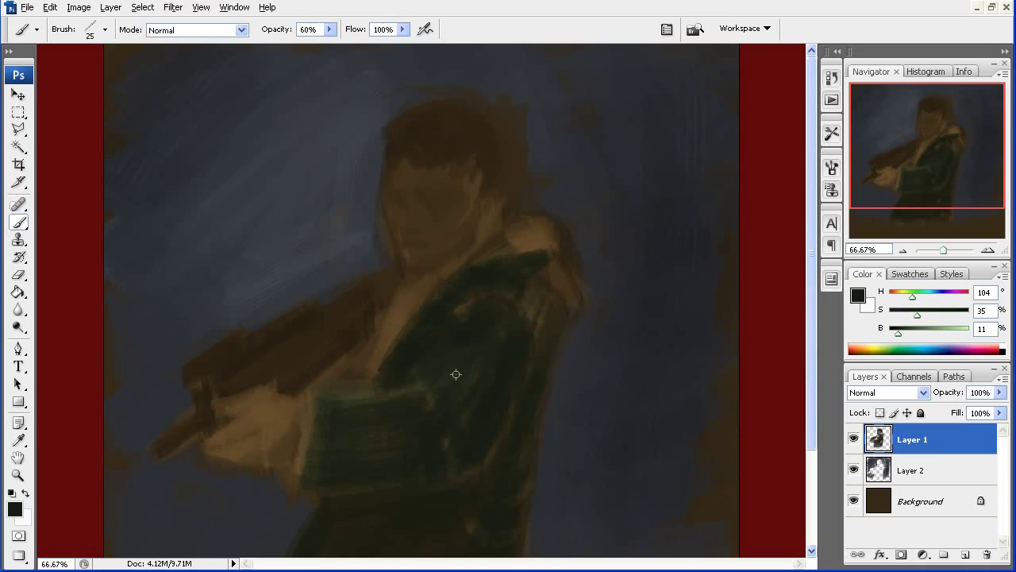
# Sample the coat's dark green and paint lighter green over the cuff and upper sleeve, adding a dark diagonal fold
pyautogui.keyDown('alt'); pyautogui.click(456, 374); pyautogui.keyUp('alt')
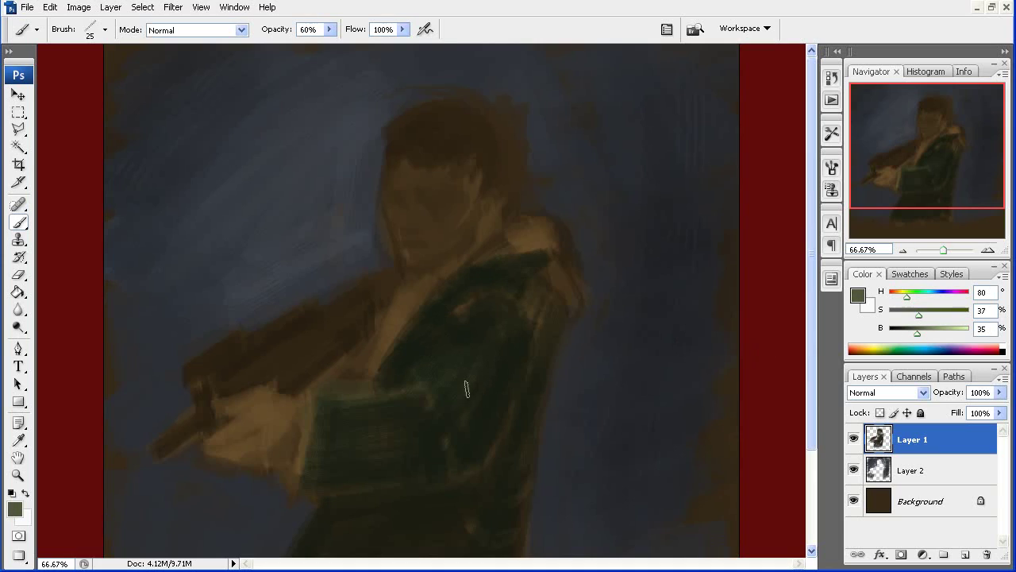
pyautogui.press('[')
pyautogui.moveTo(418, 393); pyautogui.dragTo(427, 433)
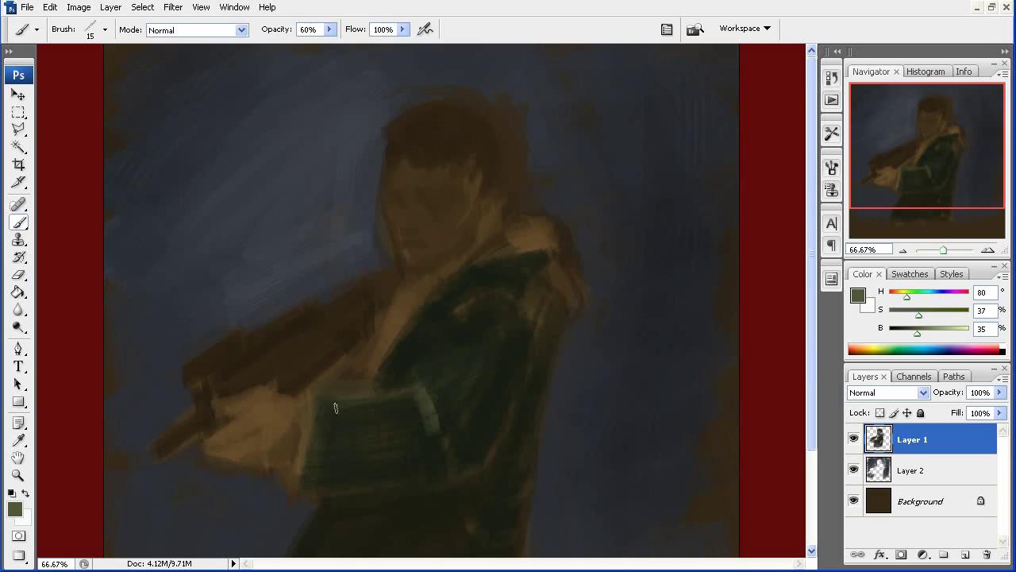
pyautogui.moveTo(335, 408); pyautogui.dragTo(394, 419)
pyautogui.press(']')
pyautogui.moveTo(335, 407)
pyautogui.mouseDown()
pyautogui.moveTo(410, 413)
pyautogui.moveTo(404, 437)
pyautogui.moveTo(340, 407)
pyautogui.mouseUp()
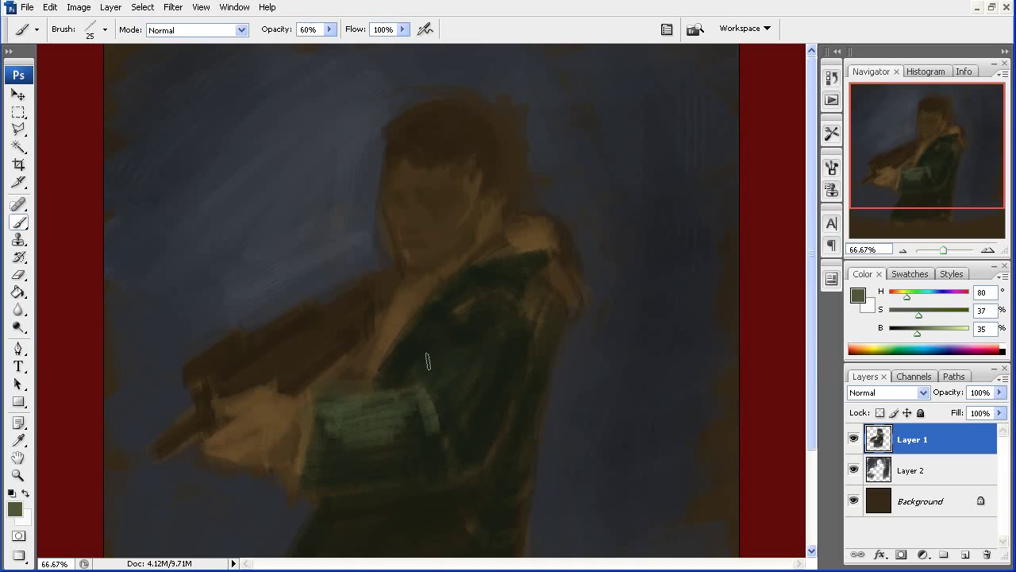
pyautogui.moveTo(427, 358); pyautogui.dragTo(470, 418)
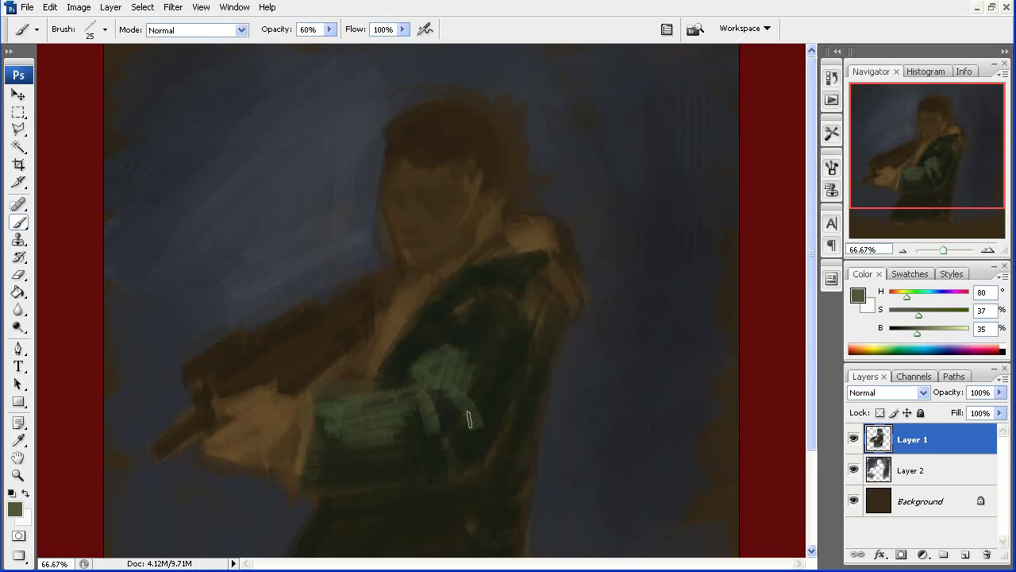
pyautogui.moveTo(487, 356); pyautogui.dragTo(459, 343)
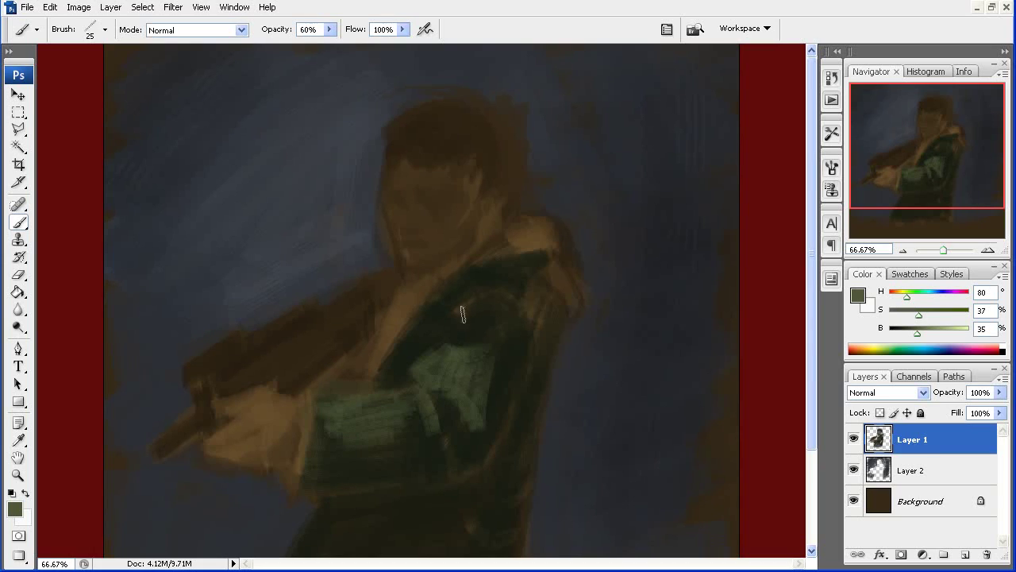
pyautogui.moveTo(395, 361)
pyautogui.mouseDown()
pyautogui.moveTo(450, 312)
pyautogui.moveTo(390, 358)
pyautogui.moveTo(447, 288)
pyautogui.moveTo(508, 263)
pyautogui.moveTo(435, 311)
pyautogui.mouseUp()
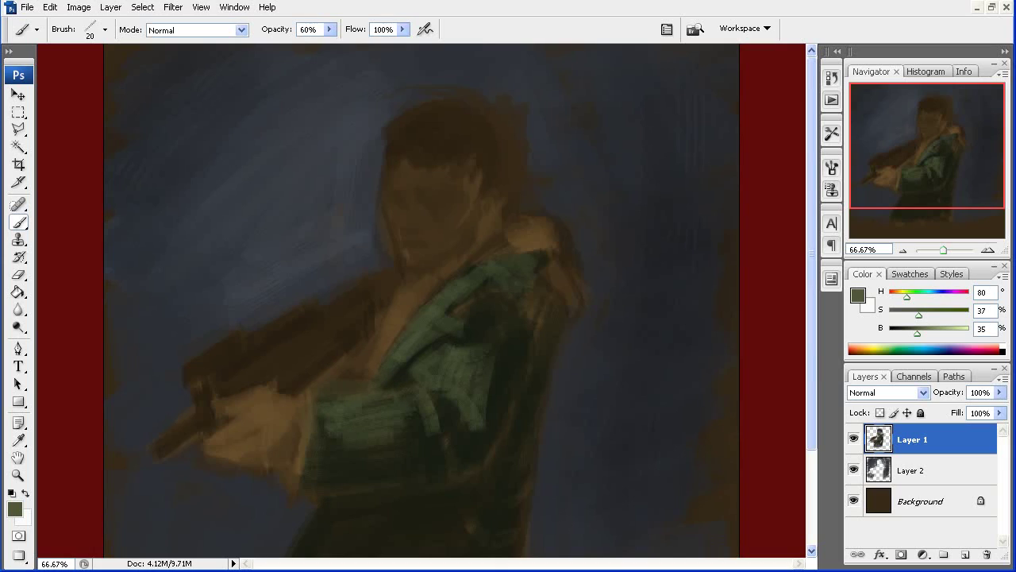
# Lighten the sleeve's left, right and lower edges with light green strokes
pyautogui.moveTo(311, 401)
pyautogui.mouseDown()
pyautogui.moveTo(319, 437)
pyautogui.moveTo(311, 473)
pyautogui.mouseUp()
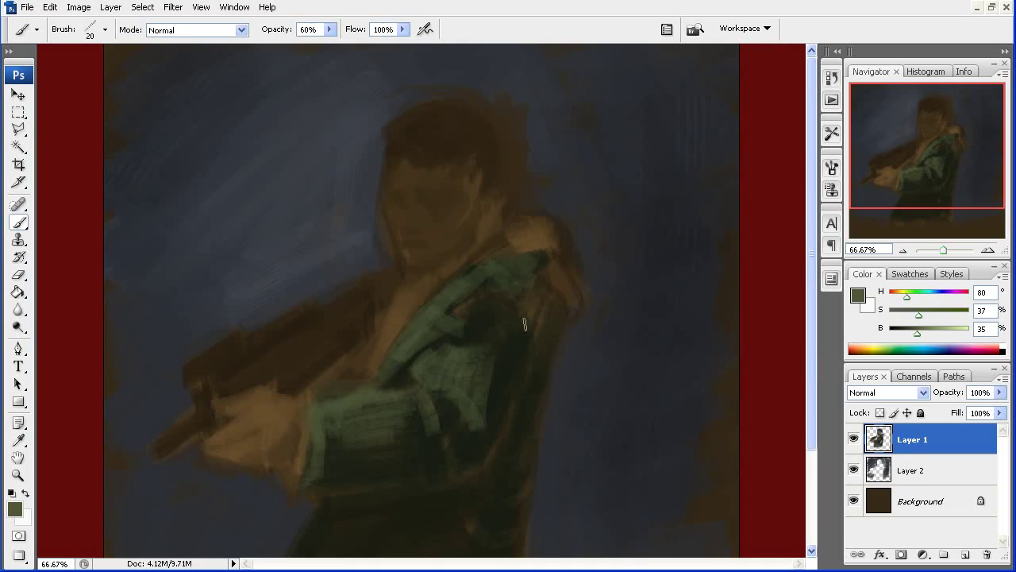
pyautogui.moveTo(498, 354)
pyautogui.mouseDown()
pyautogui.moveTo(494, 386)
pyautogui.moveTo(513, 335)
pyautogui.moveTo(557, 314)
pyautogui.moveTo(528, 310)
pyautogui.moveTo(554, 300)
pyautogui.mouseUp()
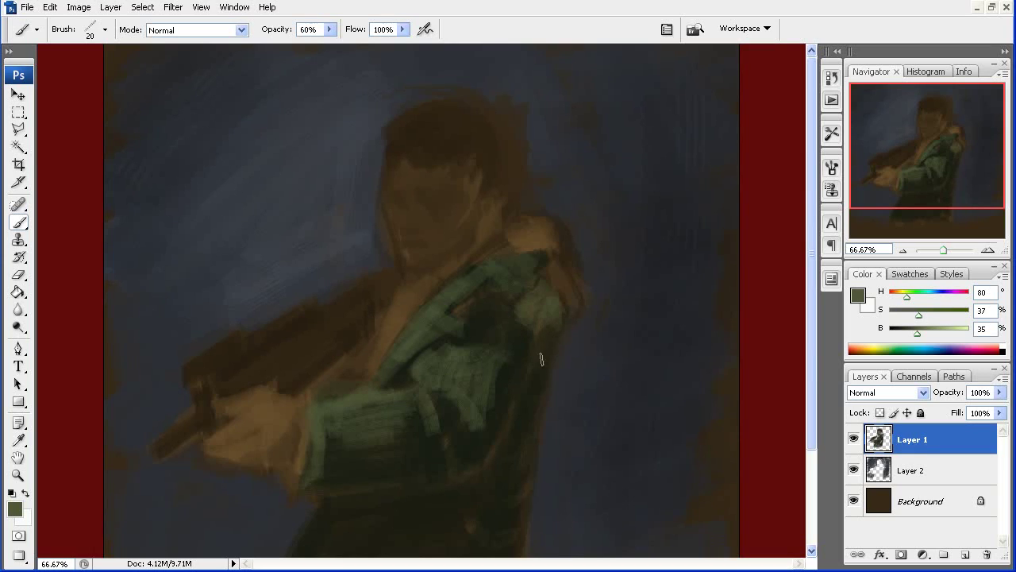
pyautogui.moveTo(540, 360); pyautogui.dragTo(528, 329)
pyautogui.moveTo(529, 293)
pyautogui.mouseDown()
pyautogui.moveTo(512, 381)
pyautogui.moveTo(492, 292)
pyautogui.moveTo(504, 326)
pyautogui.moveTo(468, 340)
pyautogui.mouseUp()
pyautogui.moveTo(399, 360); pyautogui.dragTo(378, 385)
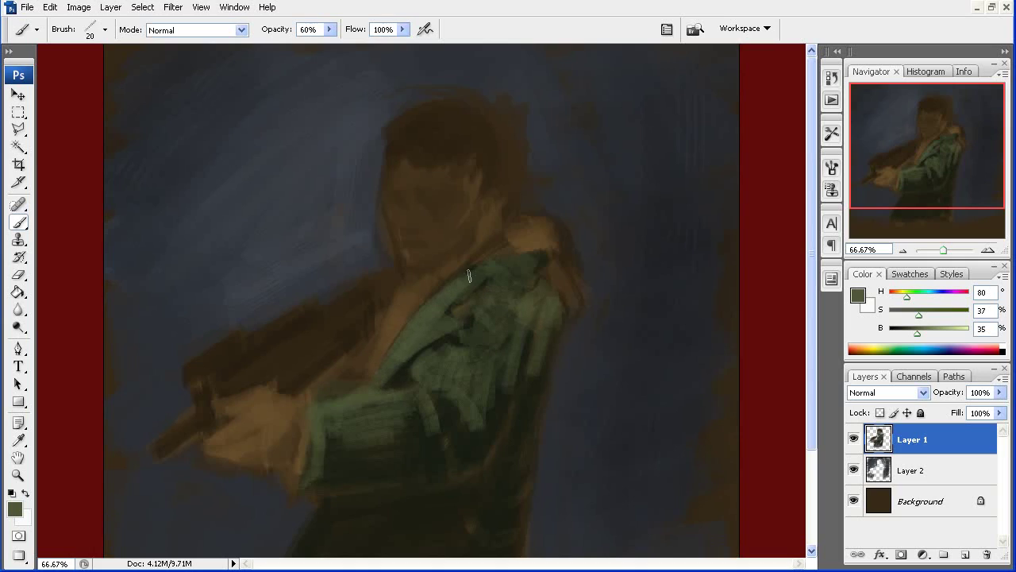
pyautogui.moveTo(453, 335); pyautogui.dragTo(414, 354)
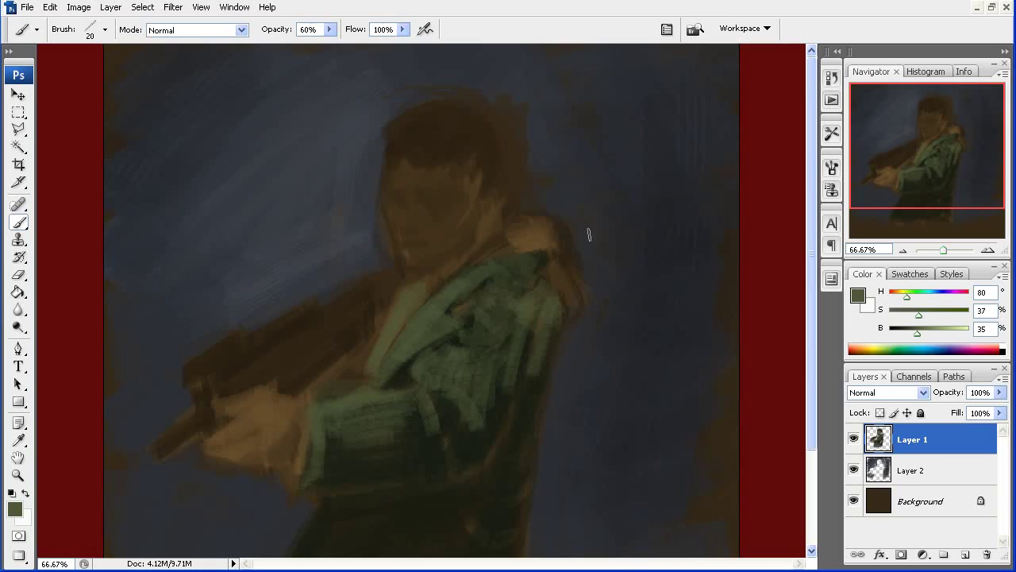
# Paint pale tan highlights on the shoulders
pyautogui.moveTo(493, 262)
pyautogui.mouseDown()
pyautogui.moveTo(518, 244)
pyautogui.moveTo(505, 233)
pyautogui.moveTo(543, 223)
pyautogui.moveTo(546, 234)
pyautogui.mouseUp()
pyautogui.moveTo(558, 274)
pyautogui.mouseDown()
pyautogui.moveTo(551, 267)
pyautogui.moveTo(565, 303)
pyautogui.moveTo(543, 274)
pyautogui.mouseUp()
pyautogui.moveTo(563, 239); pyautogui.dragTo(563, 249)
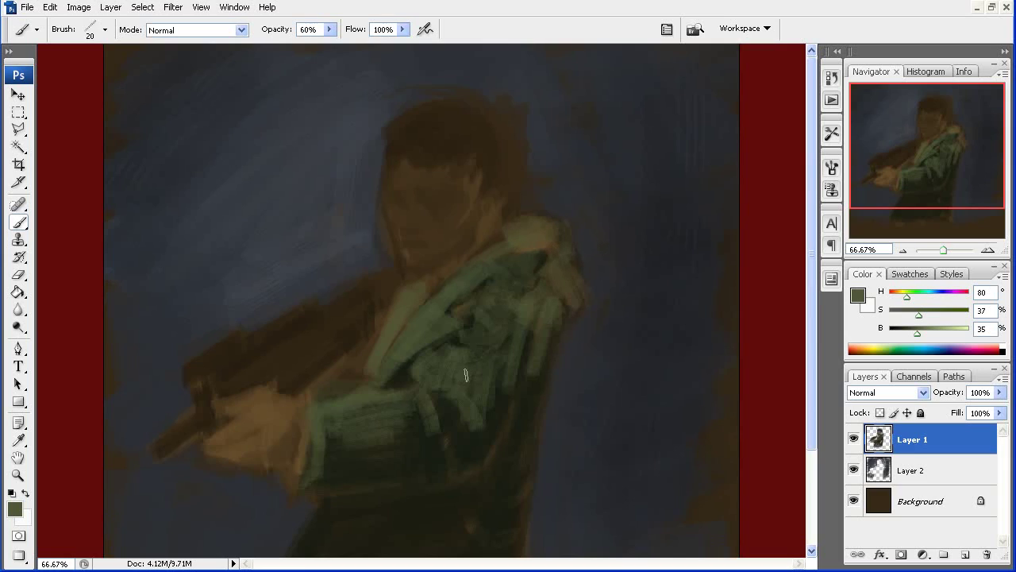
# With a larger brush, paint lighter green over the forearm, sleeve patch and chest
pyautogui.moveTo(444, 366)
pyautogui.mouseDown()
pyautogui.moveTo(421, 357)
pyautogui.moveTo(448, 375)
pyautogui.mouseUp()
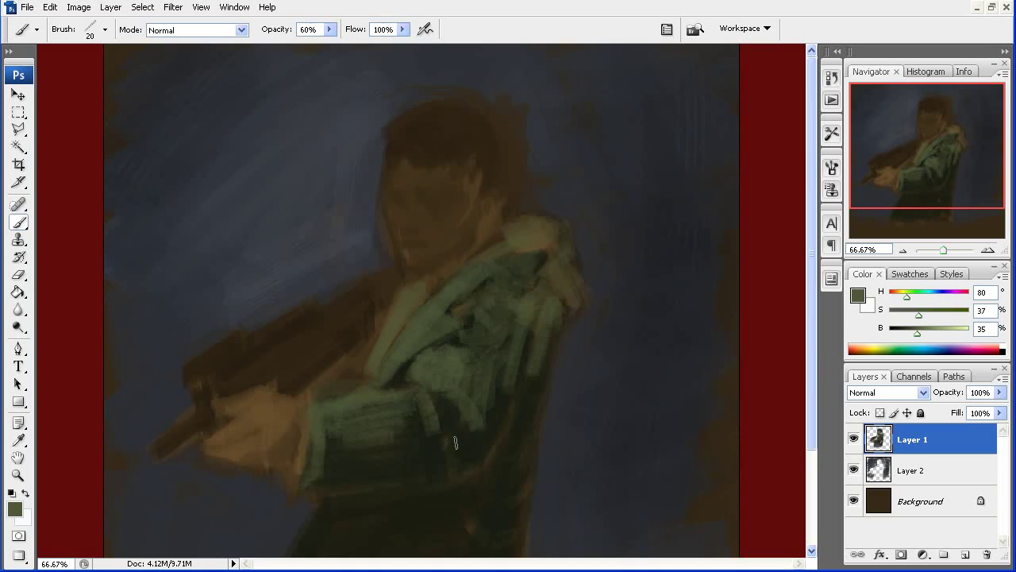
pyautogui.press(']')
pyautogui.moveTo(392, 410)
pyautogui.mouseDown()
pyautogui.moveTo(412, 429)
pyautogui.moveTo(370, 408)
pyautogui.moveTo(357, 421)
pyautogui.mouseUp()
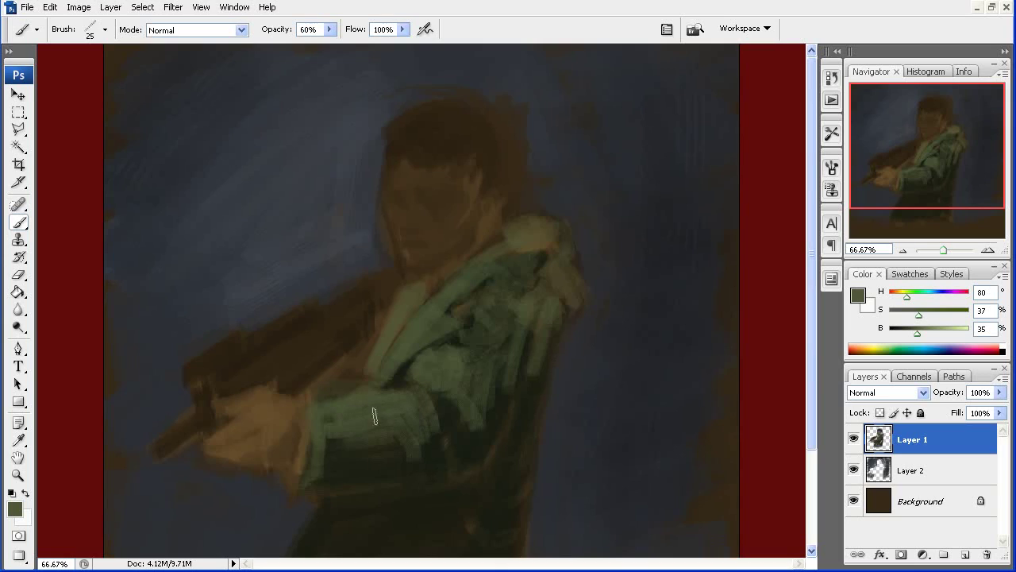
pyautogui.moveTo(467, 400); pyautogui.dragTo(472, 383)
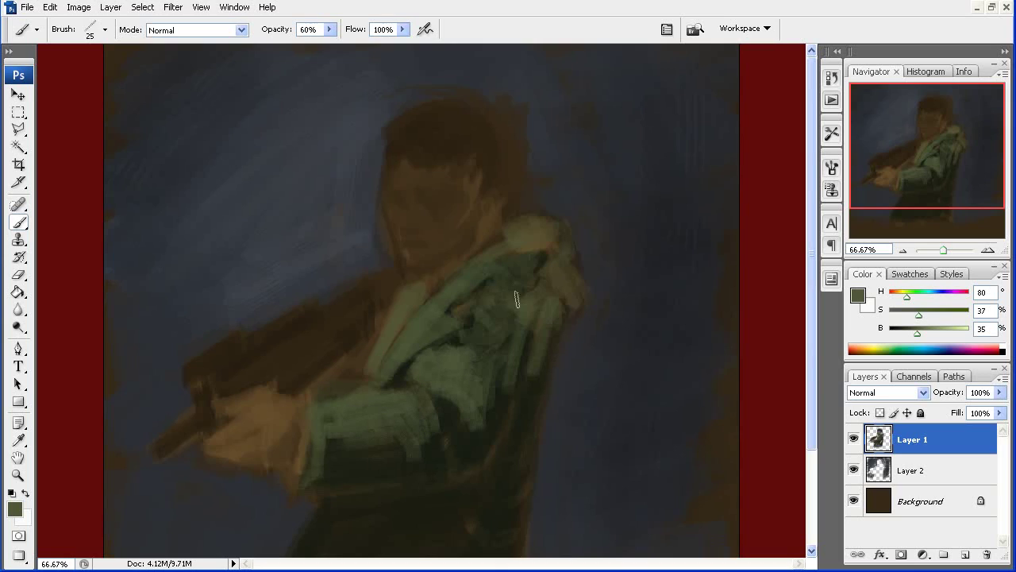
pyautogui.moveTo(482, 314)
pyautogui.mouseDown()
pyautogui.moveTo(465, 341)
pyautogui.moveTo(497, 288)
pyautogui.moveTo(492, 389)
pyautogui.moveTo(512, 370)
pyautogui.moveTo(526, 380)
pyautogui.moveTo(469, 440)
pyautogui.mouseUp()
pyautogui.press('[')
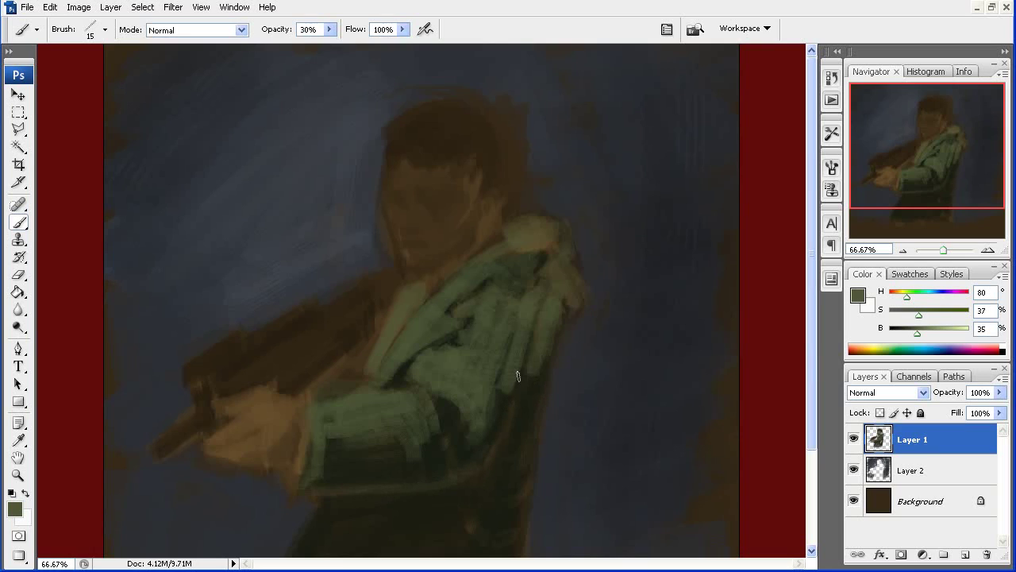
# Pan down and, at 20% opacity, brush faint green along the coat's right edge, hem and shoulder
pyautogui.moveTo(517, 376); pyautogui.dragTo(518, 333)
pyautogui.moveTo(452, 417); pyautogui.dragTo(527, 308)
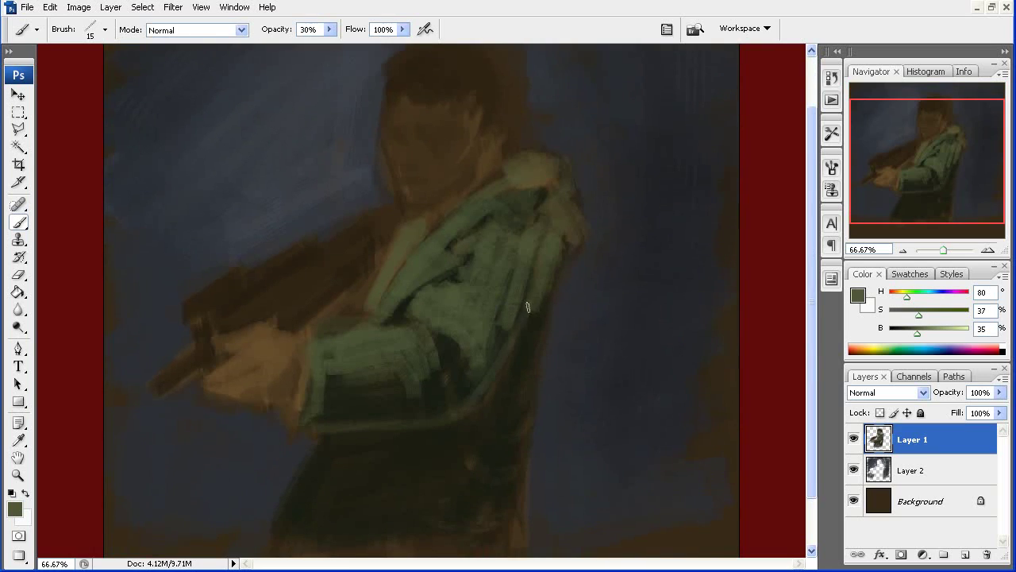
pyautogui.press(']')
pyautogui.press('2')
pyautogui.scroll(-2, 534, 334)
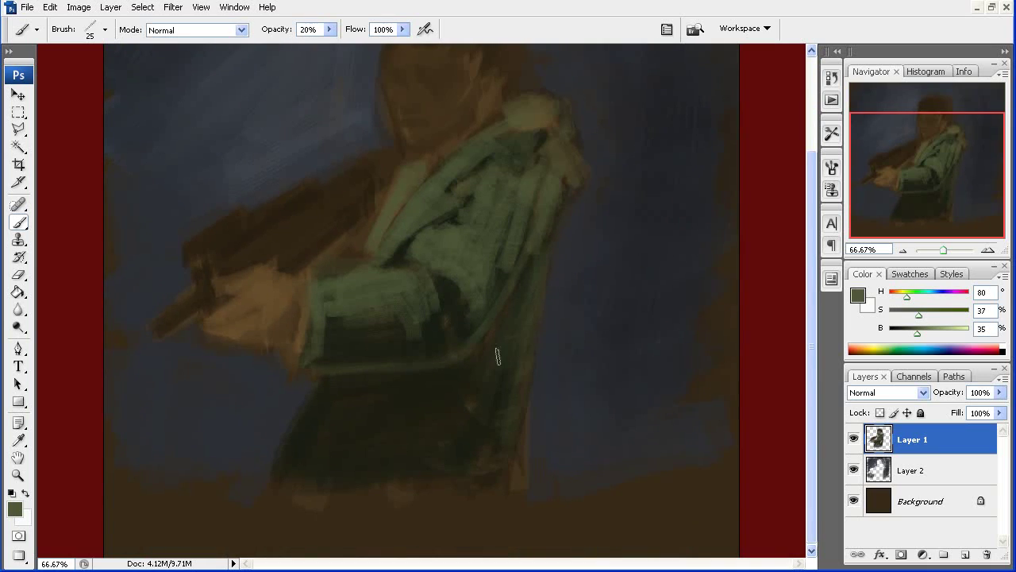
pyautogui.moveTo(524, 345); pyautogui.dragTo(526, 373)
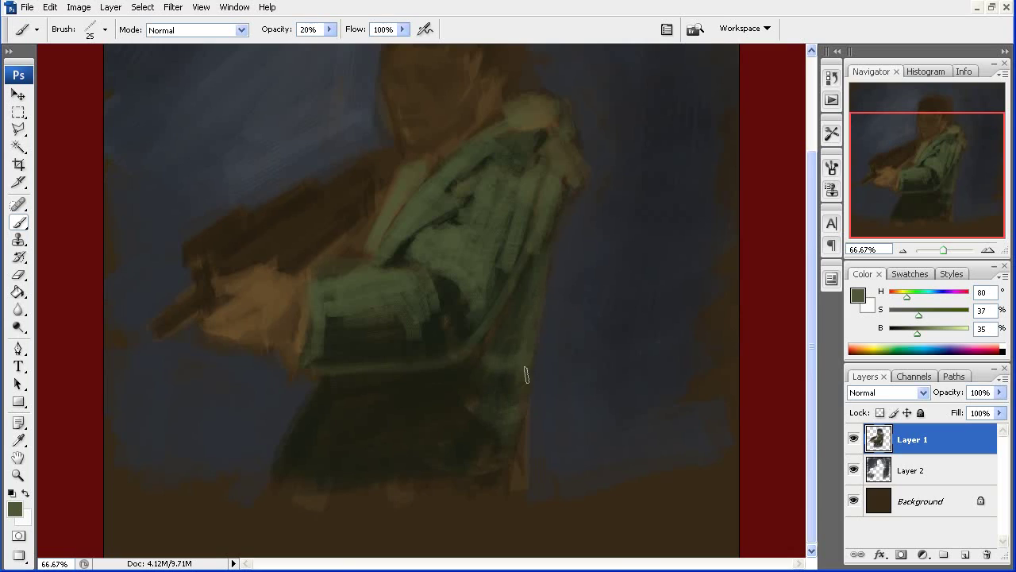
pyautogui.moveTo(510, 442); pyautogui.dragTo(492, 464)
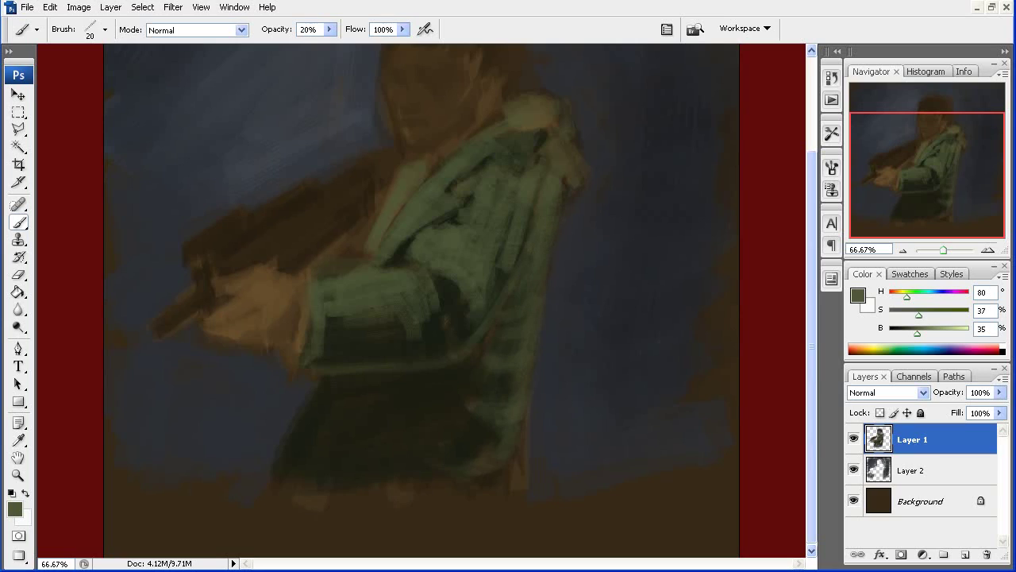
pyautogui.moveTo(547, 221); pyautogui.dragTo(554, 206)
# Sample a very dark green and paint a subtle dark stroke over the coat
pyautogui.keyDown('alt'); pyautogui.click(459, 330); pyautogui.keyUp('alt')
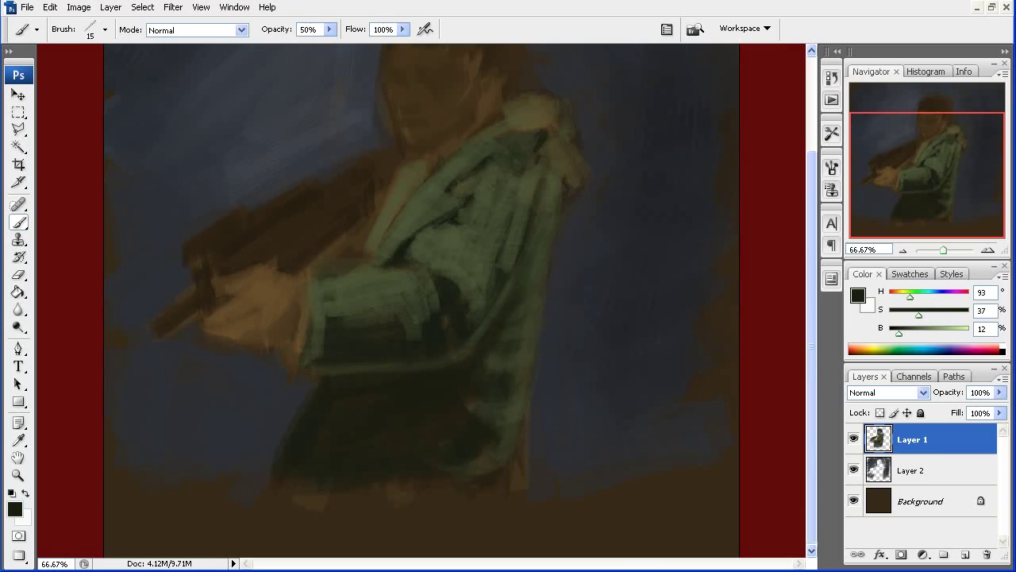
pyautogui.scroll(3, 542, 256)
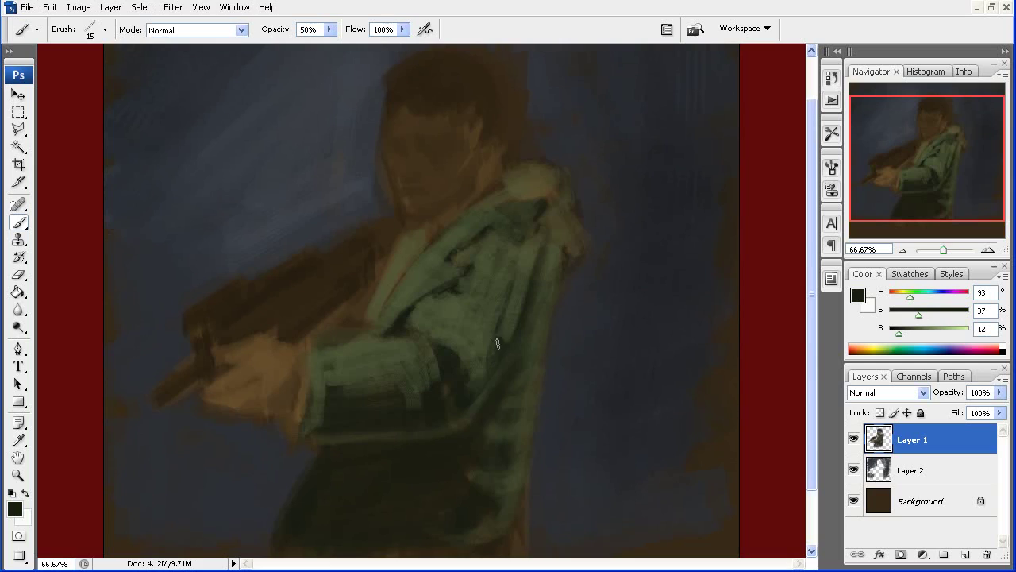
pyautogui.moveTo(498, 344); pyautogui.dragTo(480, 392)
# Sample several mid and dark coat greens and paint a short shadow stroke on the coat
pyautogui.keyDown('alt'); pyautogui.click(506, 343); pyautogui.keyUp('alt')
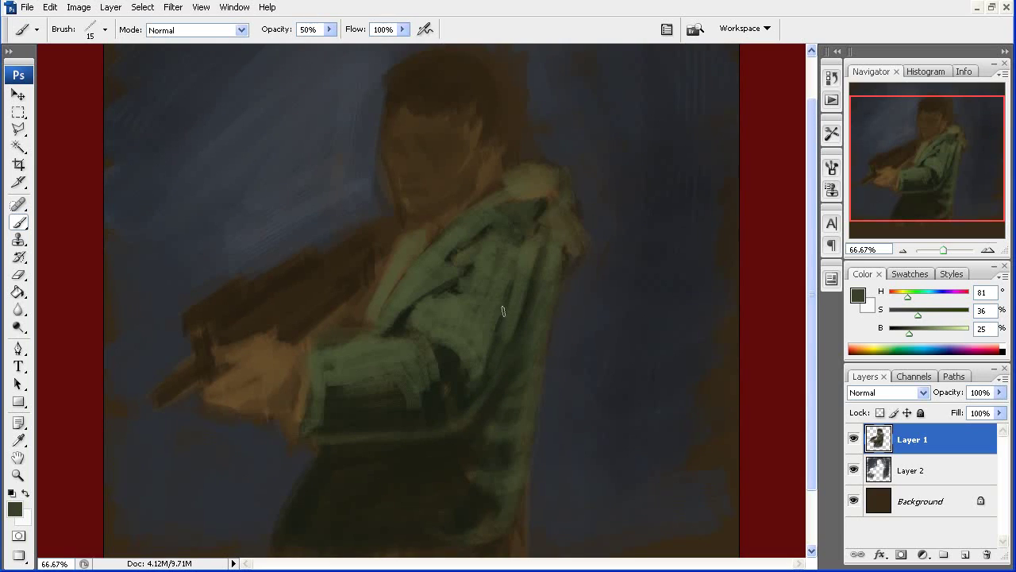
pyautogui.keyDown('alt'); pyautogui.click(455, 367); pyautogui.keyUp('alt')
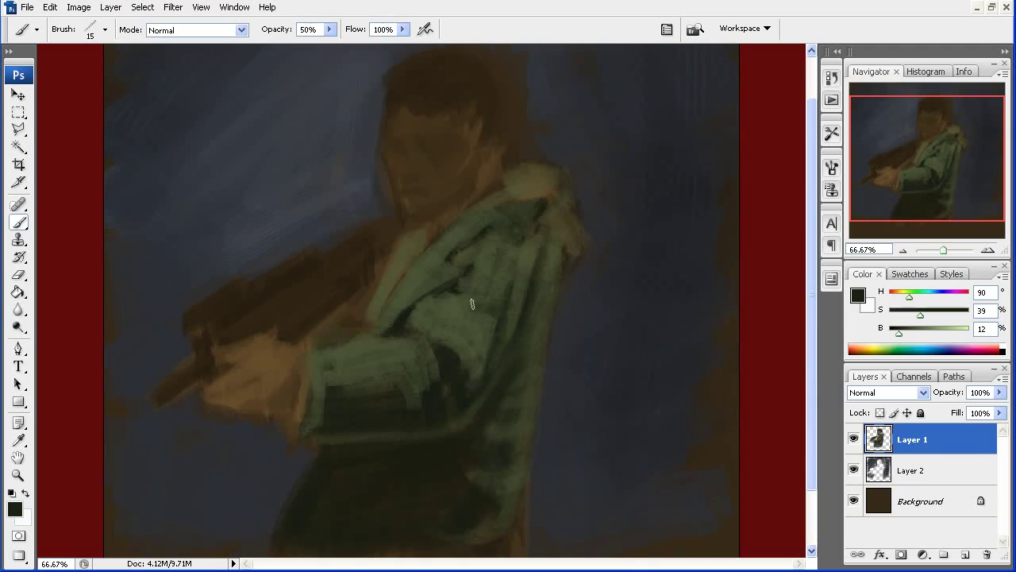
pyautogui.keyDown('alt'); pyautogui.click(508, 304); pyautogui.keyUp('alt')
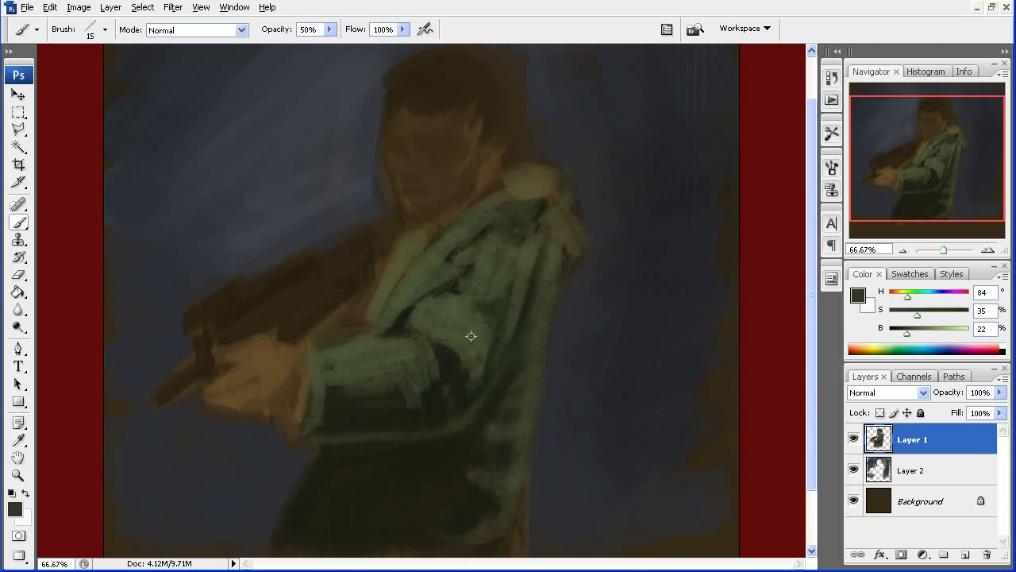
pyautogui.keyDown('alt'); pyautogui.click(490, 338); pyautogui.keyUp('alt')
pyautogui.keyDown('alt'); pyautogui.click(488, 310); pyautogui.keyUp('alt')
pyautogui.keyDown('alt'); pyautogui.click(465, 298); pyautogui.keyUp('alt')
pyautogui.keyDown('alt'); pyautogui.click(491, 294); pyautogui.keyUp('alt')
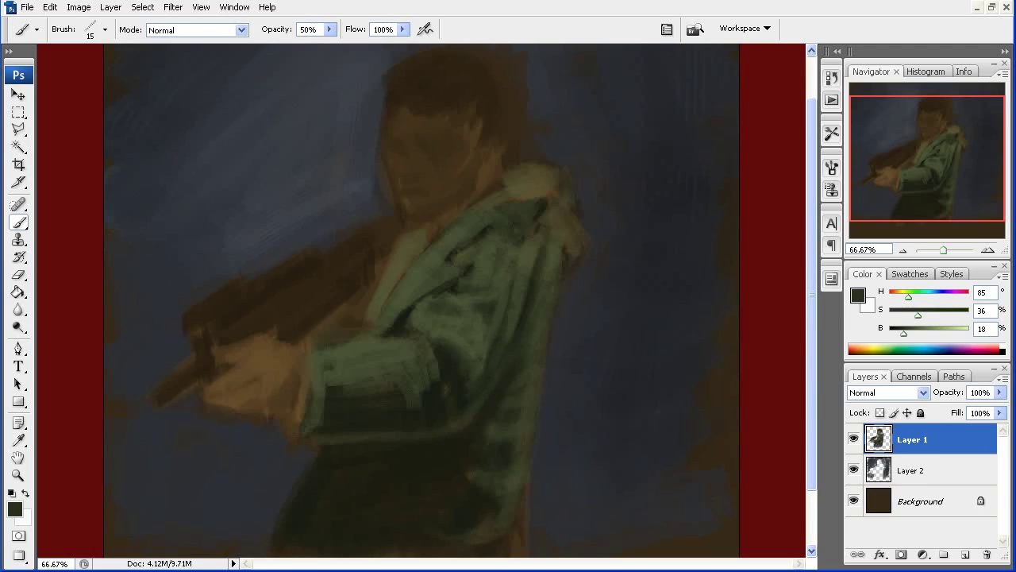
pyautogui.moveTo(473, 337); pyautogui.dragTo(454, 325)
# Sample dark shadow and coat greens from around the sleeve
pyautogui.keyDown('alt'); pyautogui.click(412, 379); pyautogui.keyUp('alt')
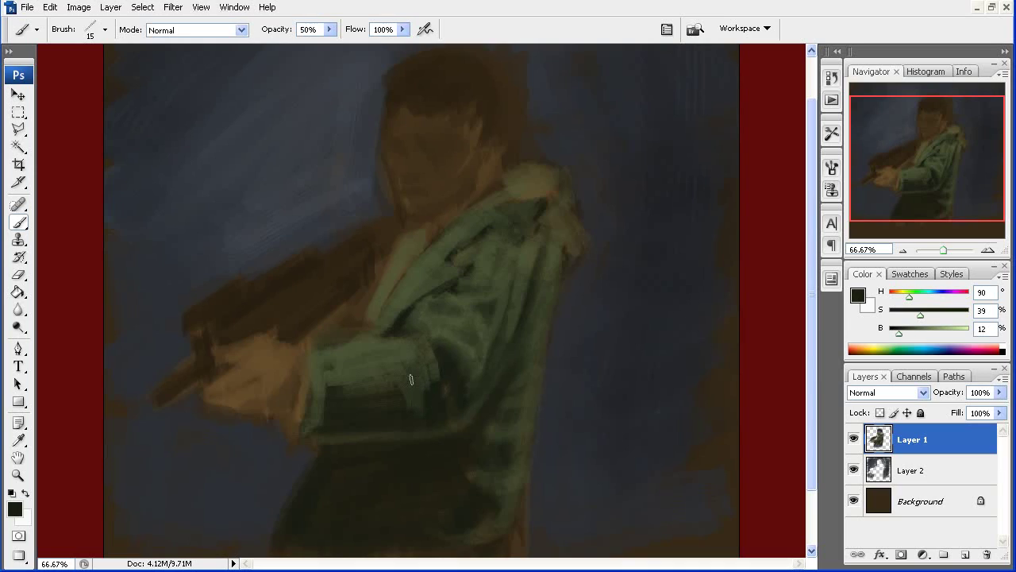
pyautogui.keyDown('alt'); pyautogui.click(381, 360); pyautogui.keyUp('alt')
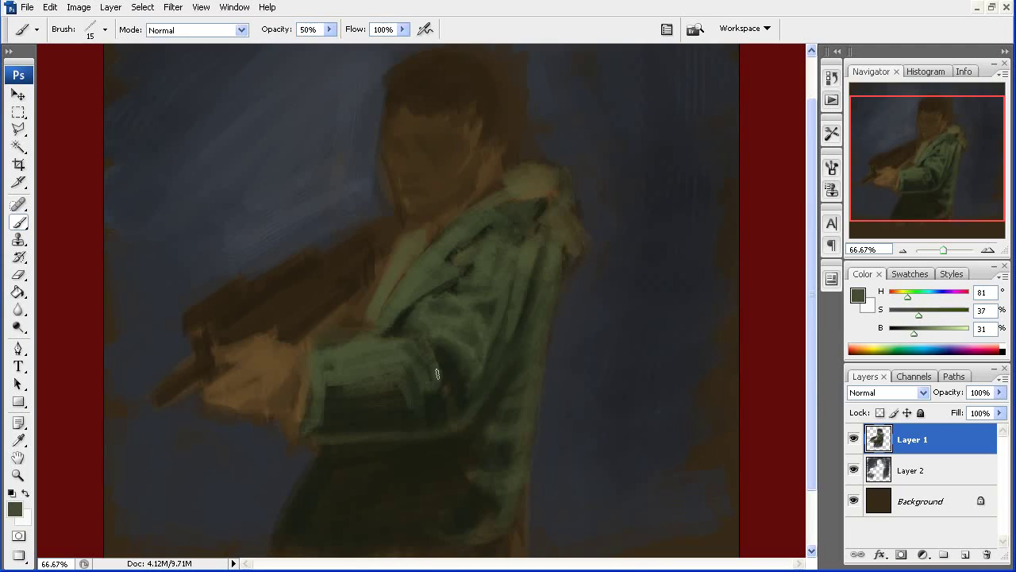
pyautogui.keyDown('alt'); pyautogui.click(432, 397); pyautogui.keyUp('alt')
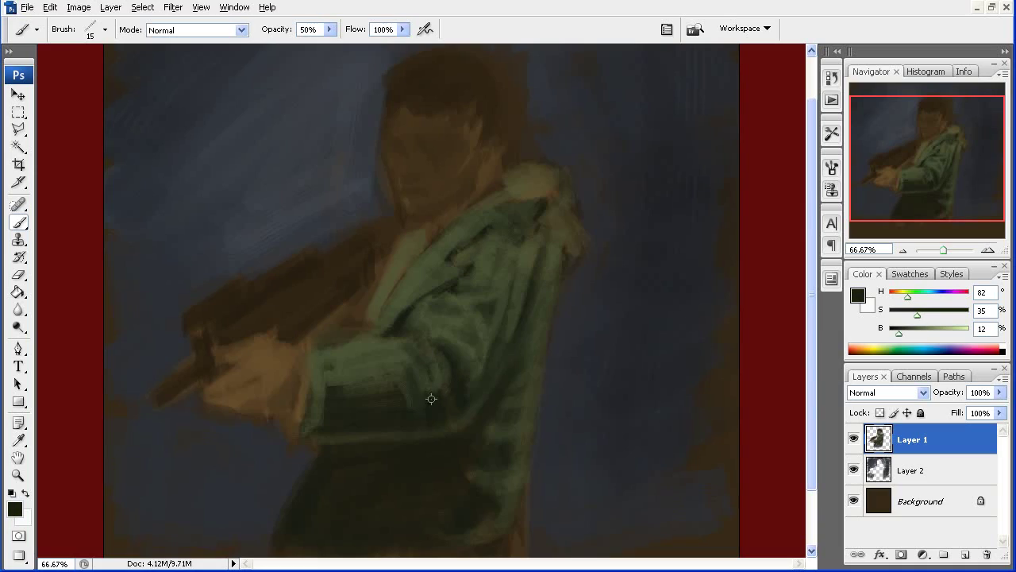